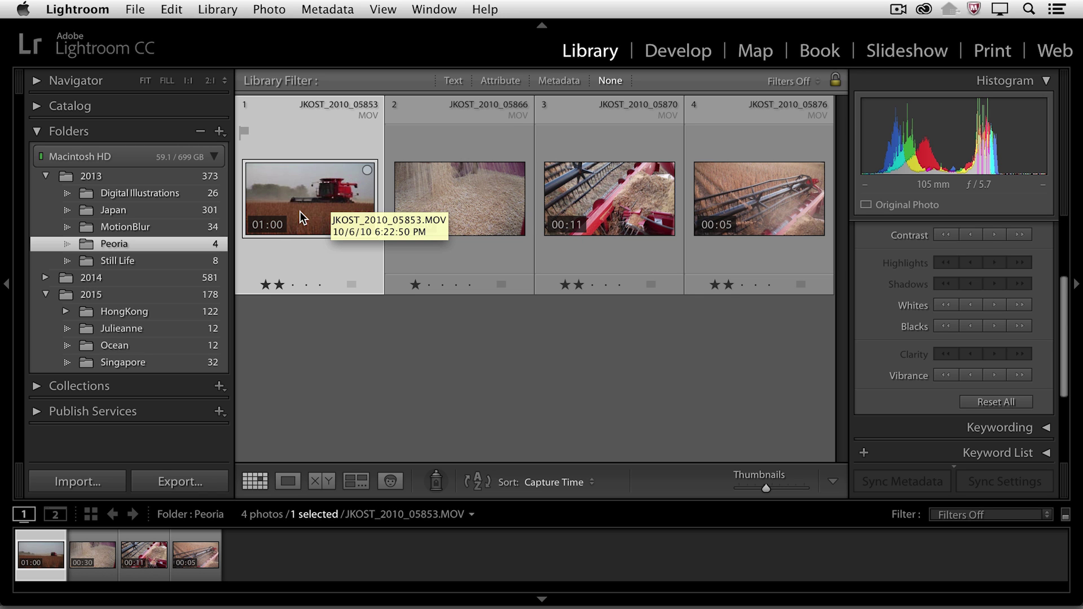
- Open clip JKOST_2010_05853.MOV in Loupe view and play it, pausing at 00:08
double_click(299, 204)
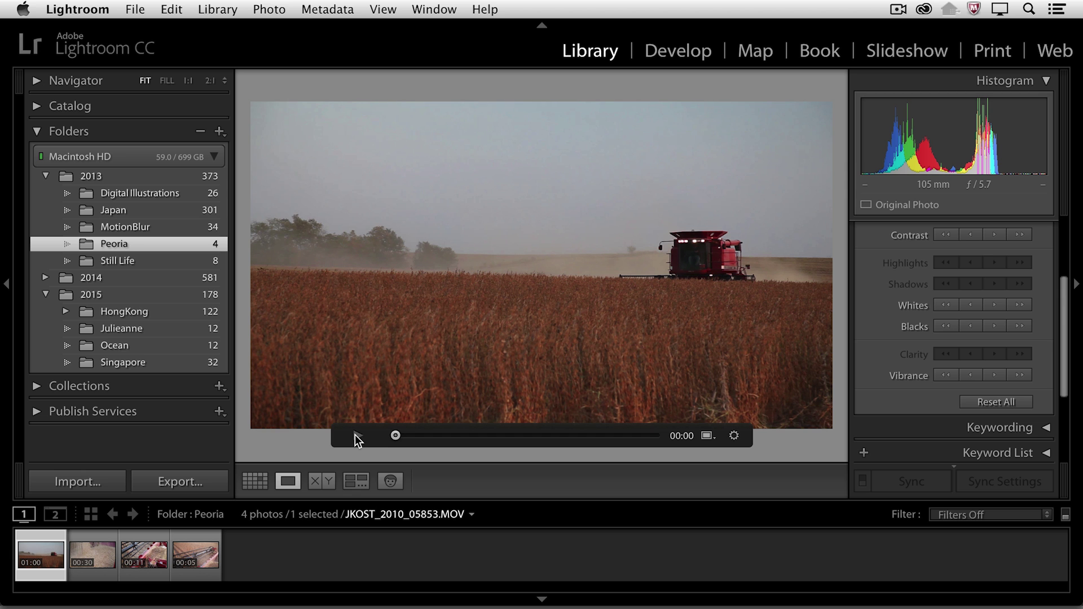
left_click(355, 435)
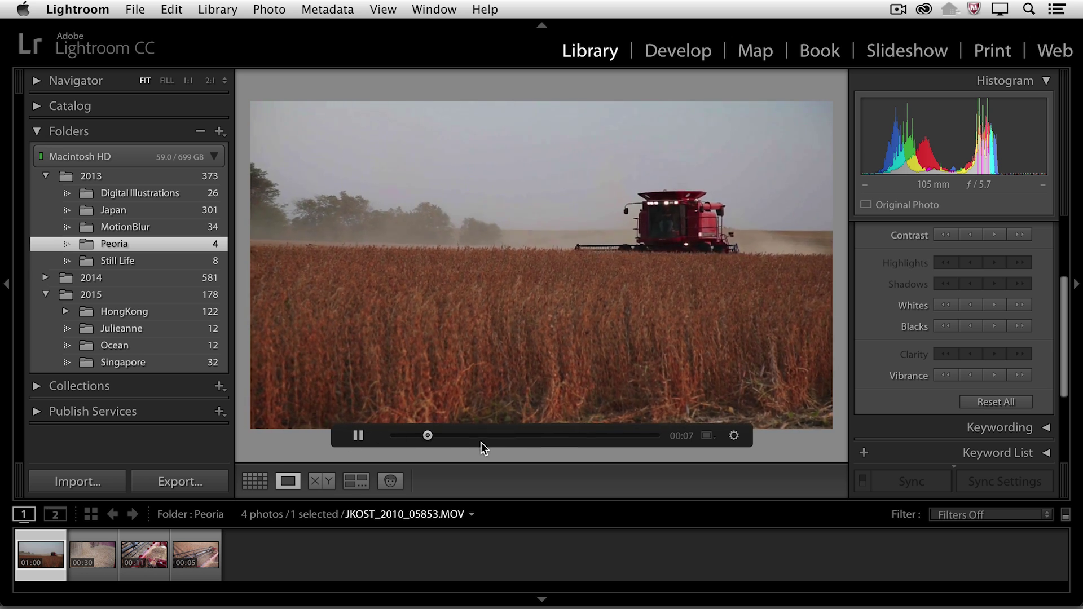
key("space")
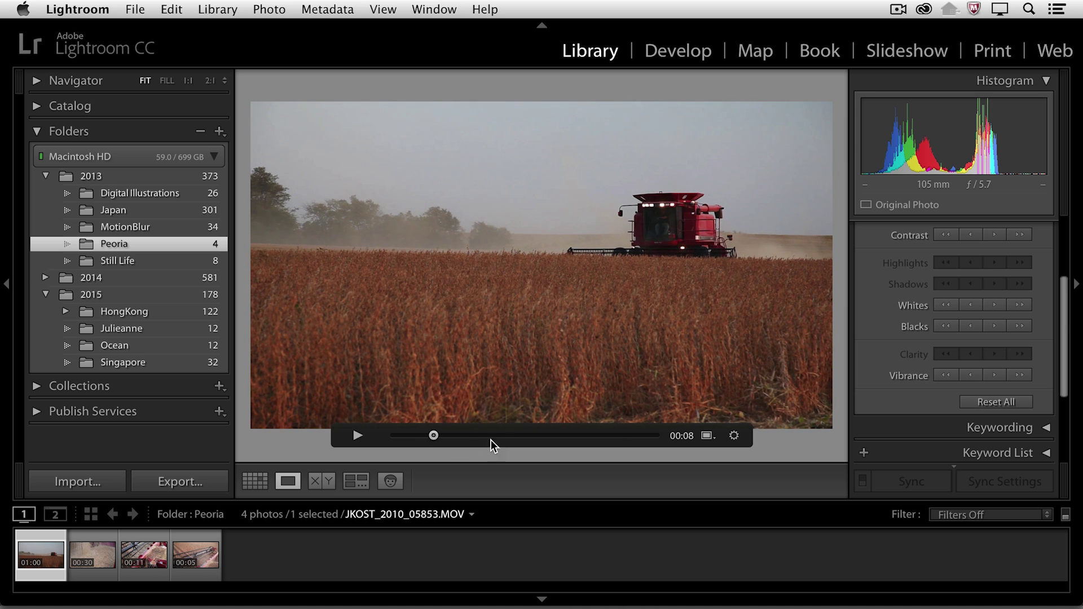
- Show the trim controls and set the clip's in-point at 00:10
left_click(734, 437)
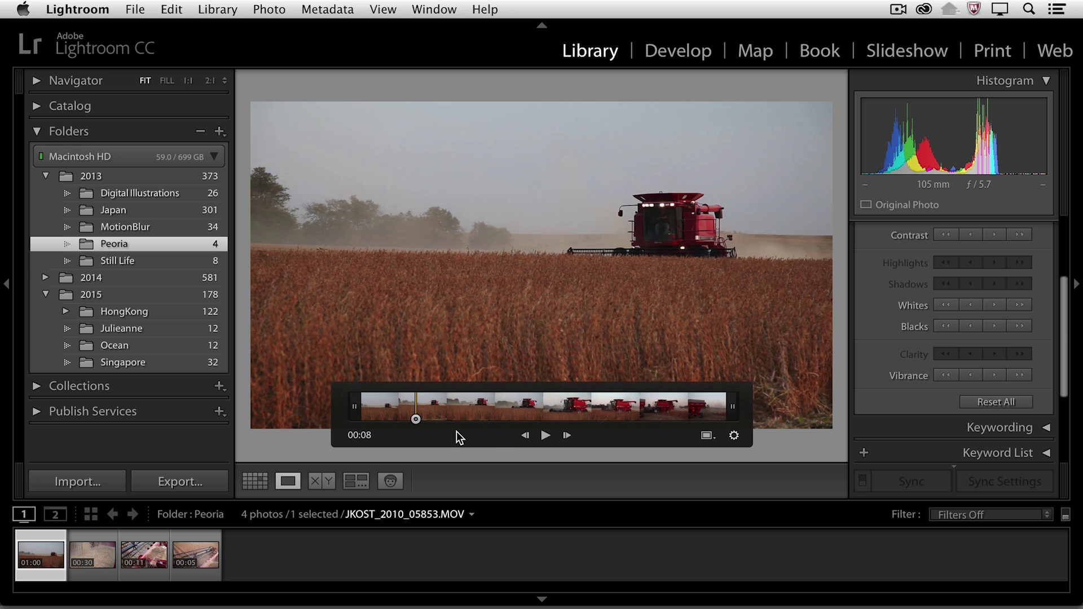
mouse_move(416, 421)
left_mouse_down()
mouse_move(471, 422)
mouse_move(430, 422)
left_mouse_up()
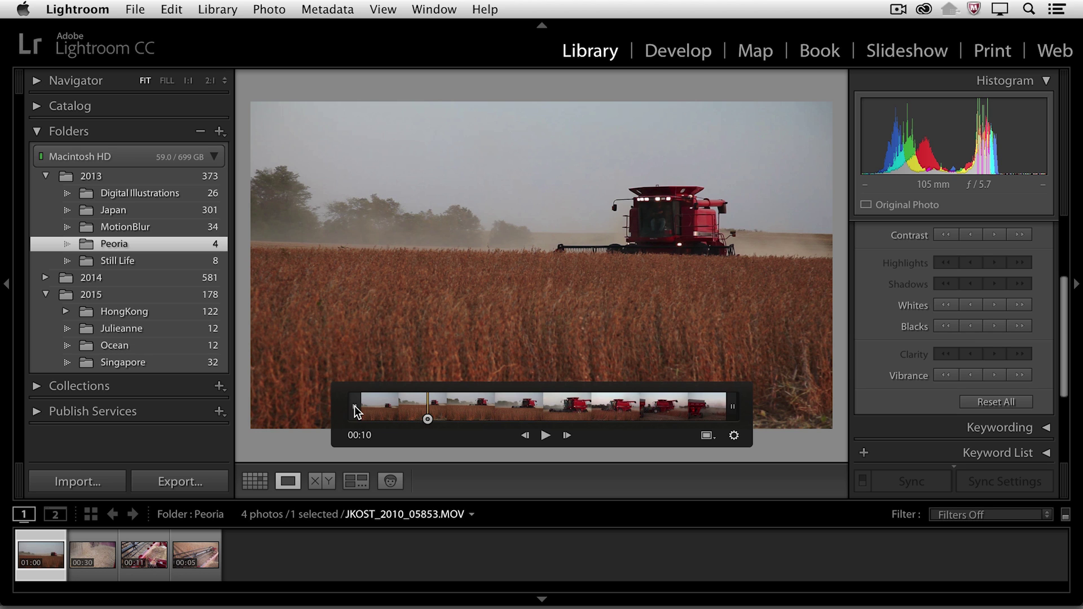
left_click_drag(412, 408, 420, 408)
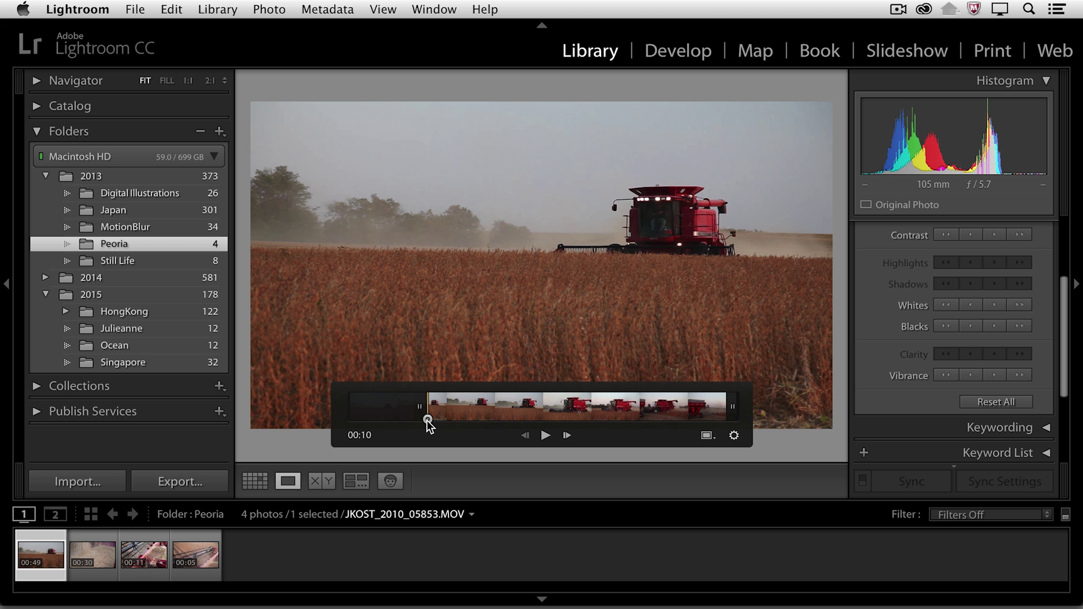
- Pull the out-point left so the clip runs 00:25, then preview it, pausing at 00:16
left_click_drag(426, 421, 580, 418)
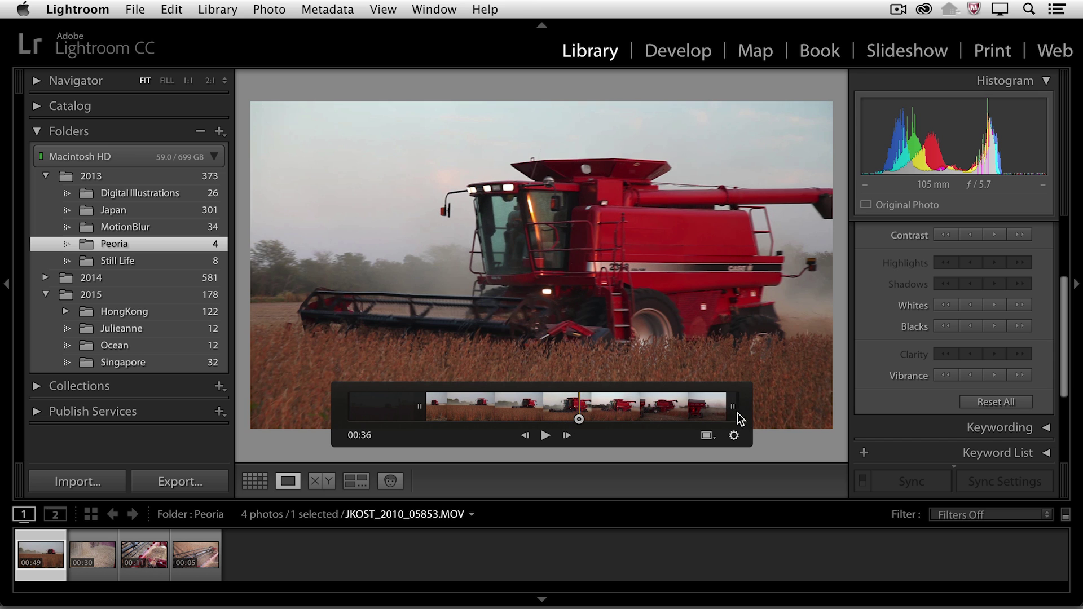
left_click_drag(675, 409, 581, 415)
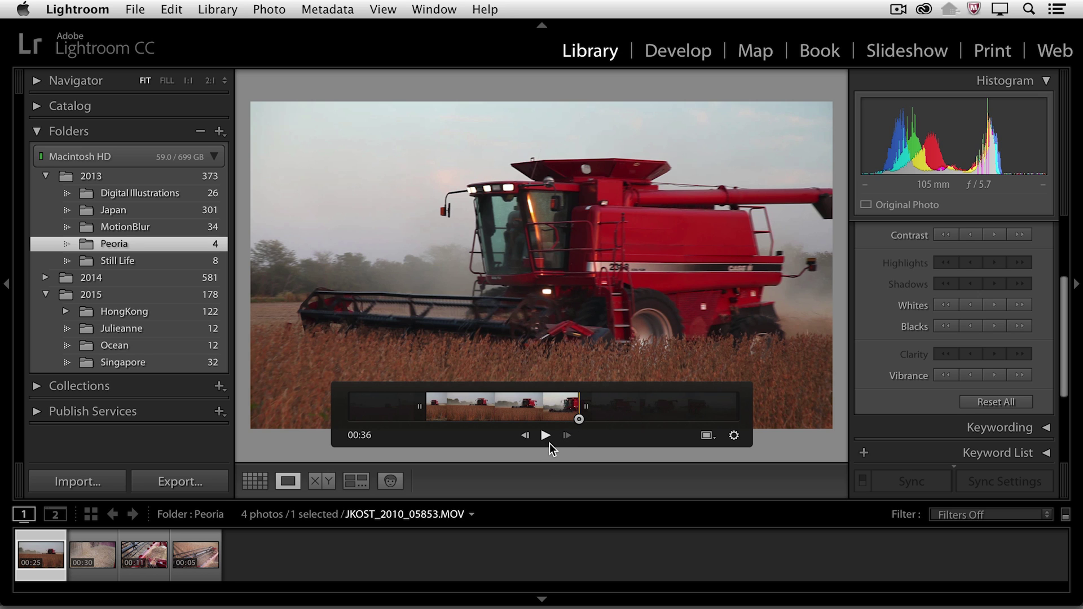
left_click(548, 443)
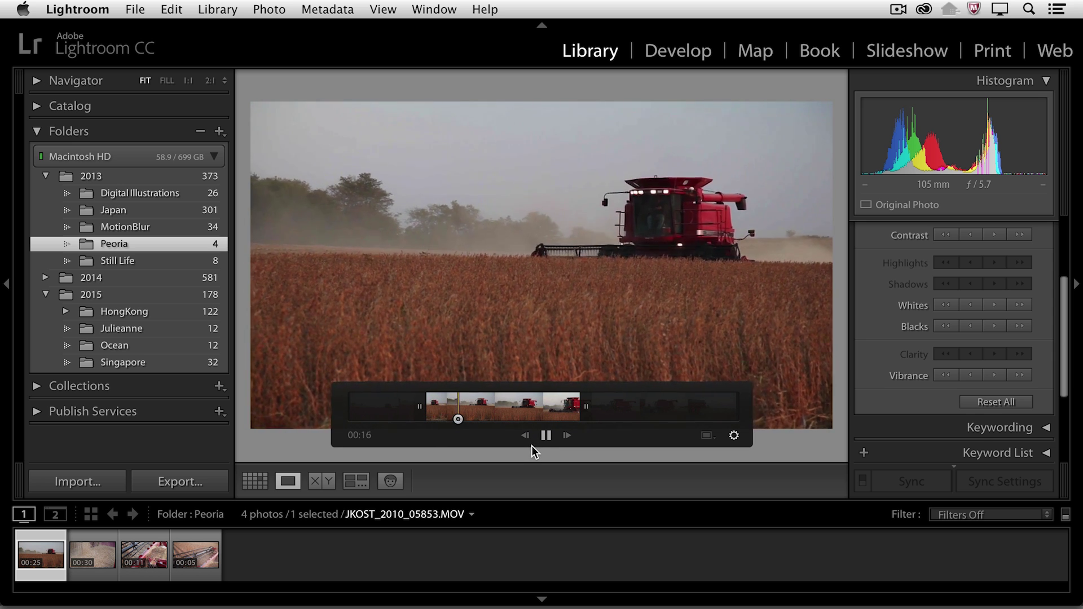
key("space")
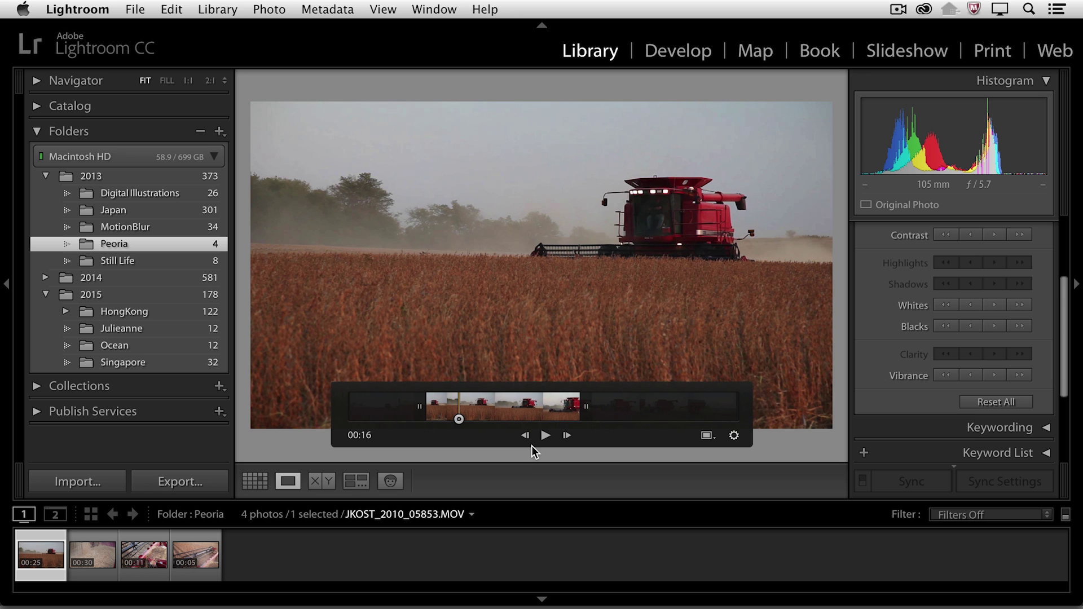
- Set the 00:26 combine close-up as poster frame, then reopen the clip from Grid view
left_click(706, 435)
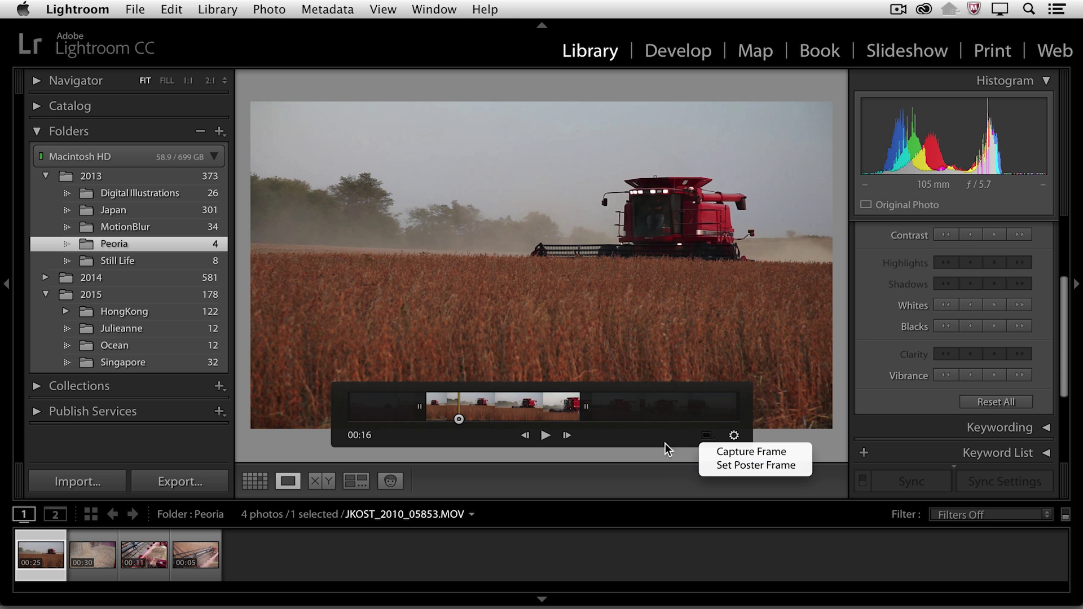
left_click_drag(459, 419, 522, 420)
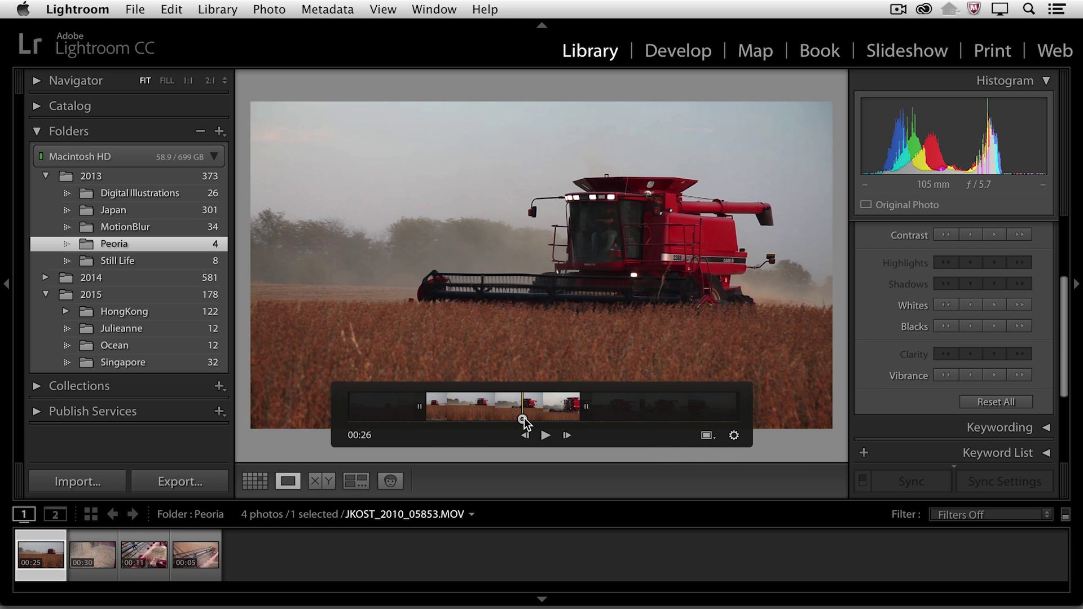
left_click(706, 435)
left_click(718, 465)
key("g")
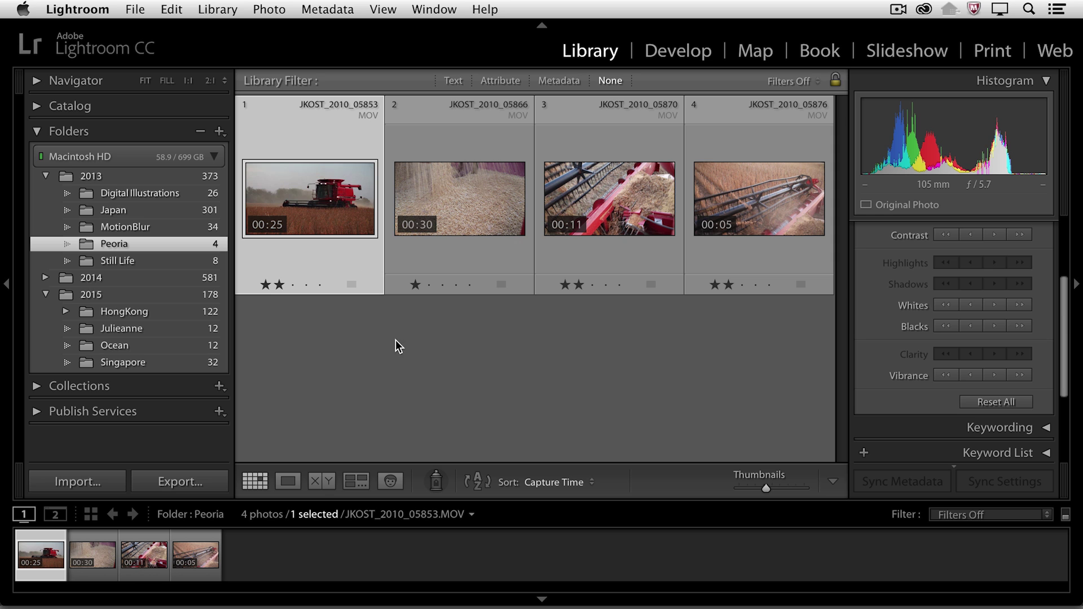
double_click(339, 222)
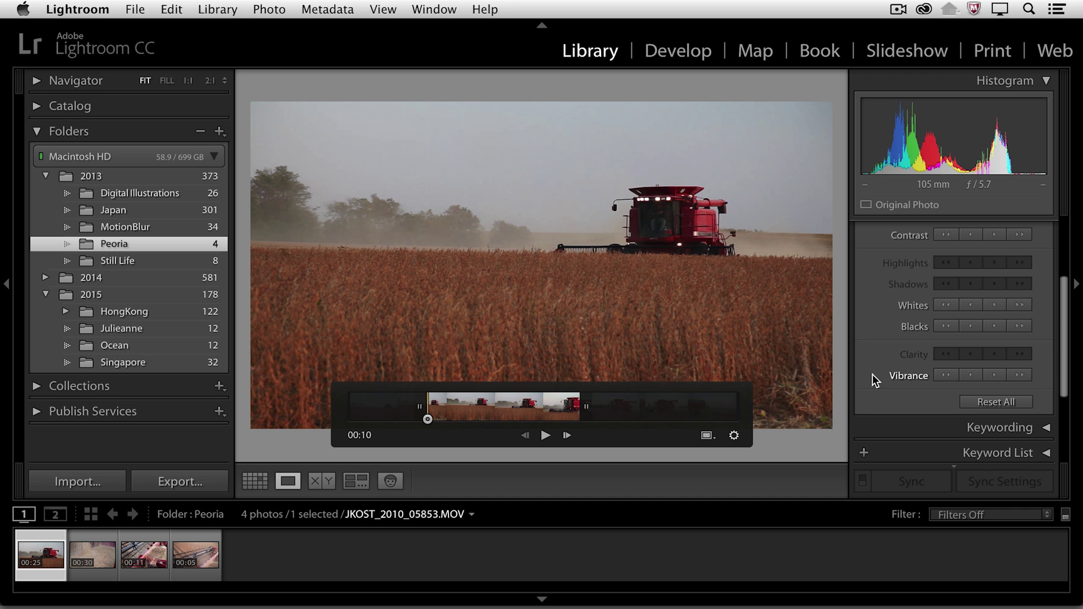
- In Quick Develop, lower the clip's white balance temperature and raise exposure one step
scroll(979, 312, "up", 5)
scroll(976, 317, "up", 2)
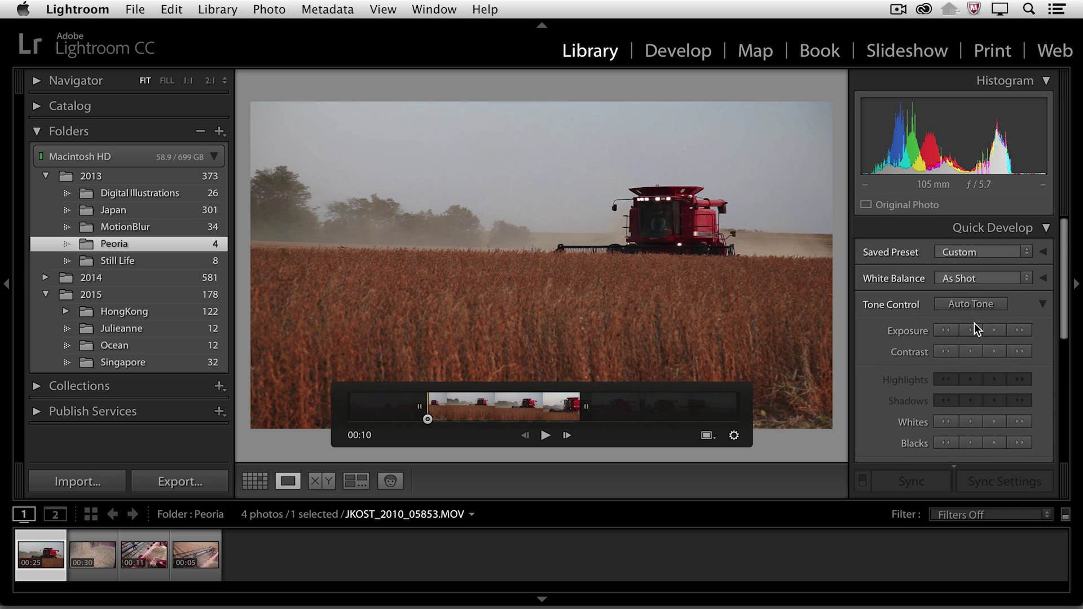
left_click(1044, 279)
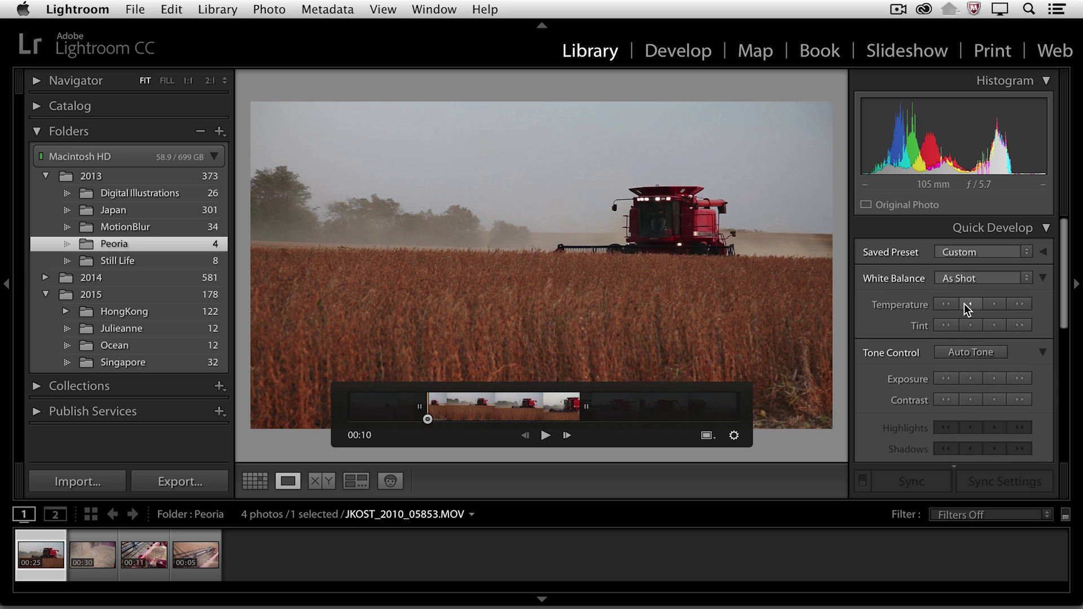
left_click(943, 304)
left_click(1041, 279)
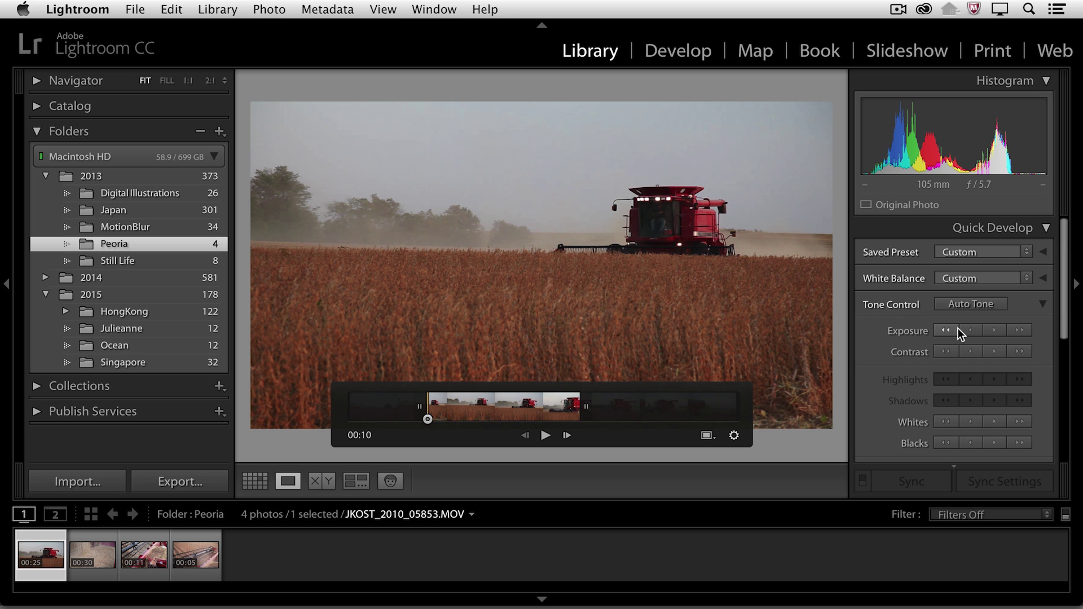
left_click(995, 331)
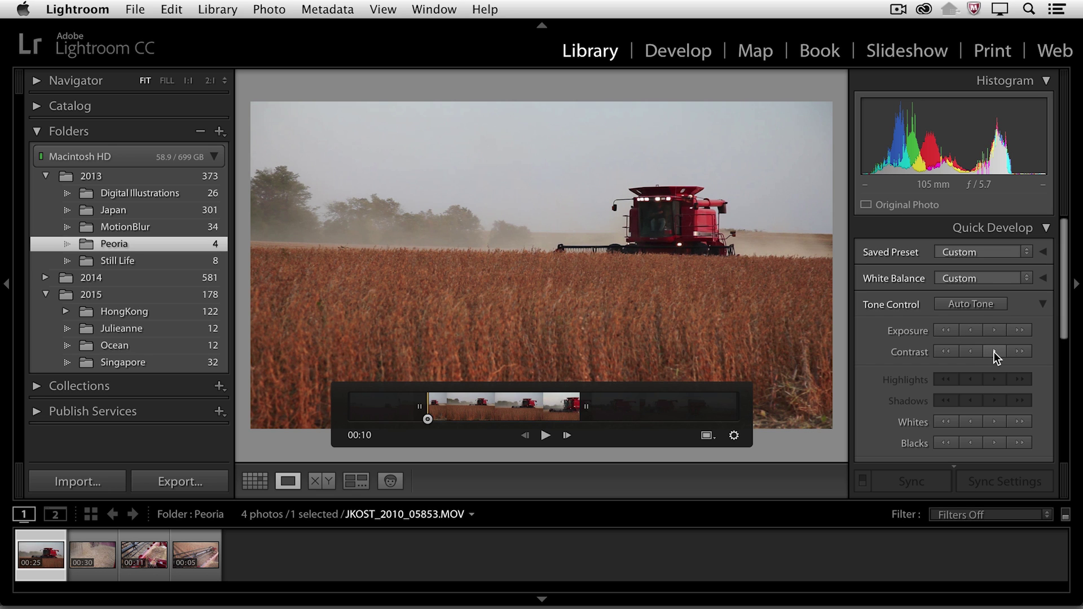
- Switch to the Develop module, which reports video is not supported
scroll(992, 351, "down", 3)
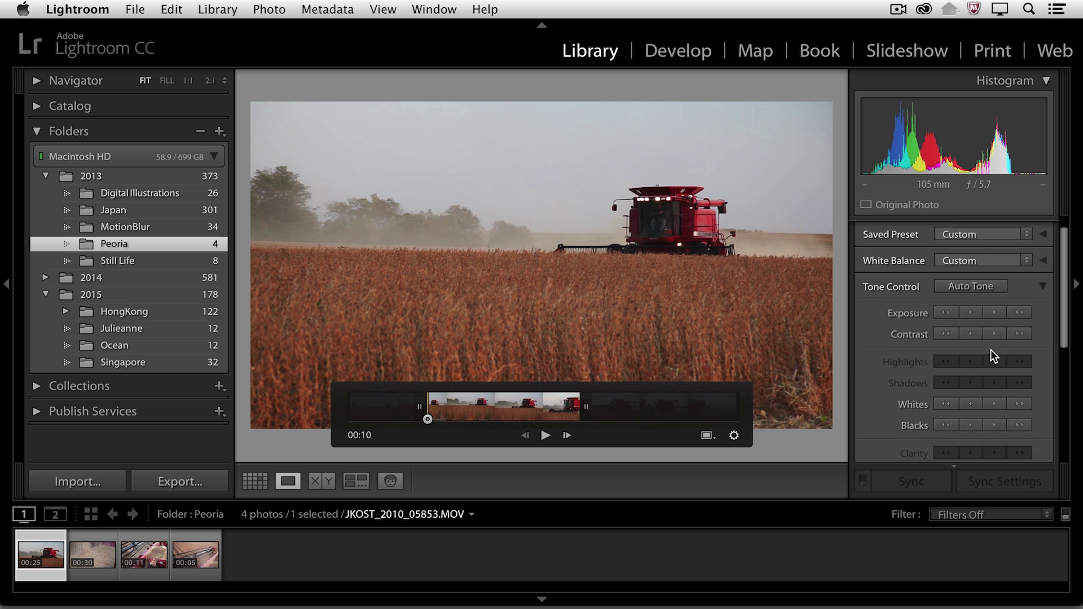
scroll(988, 350, "down", 2)
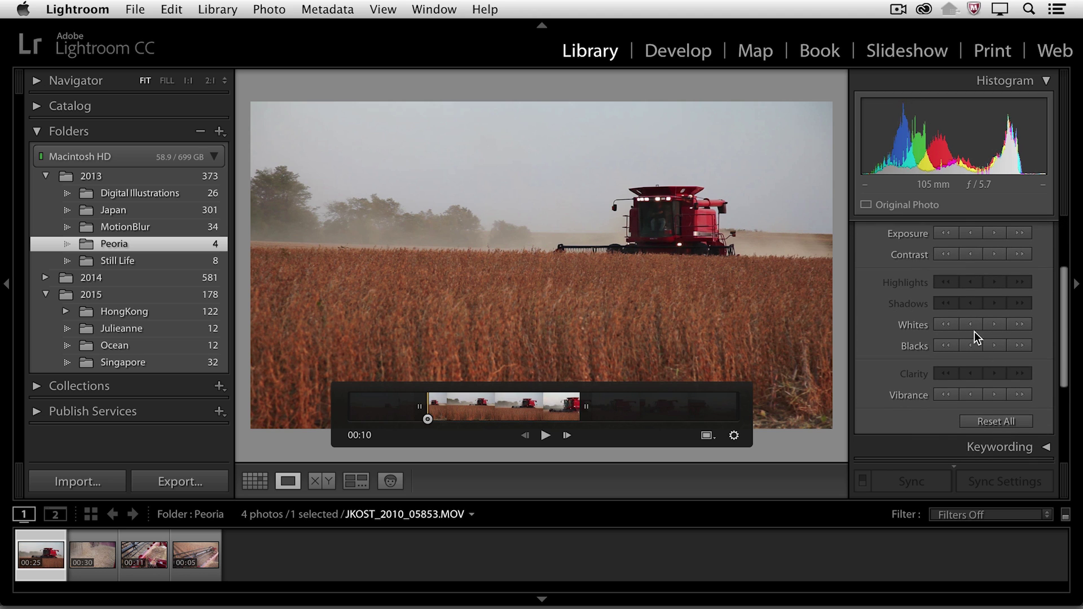
scroll(980, 349, "down", 1)
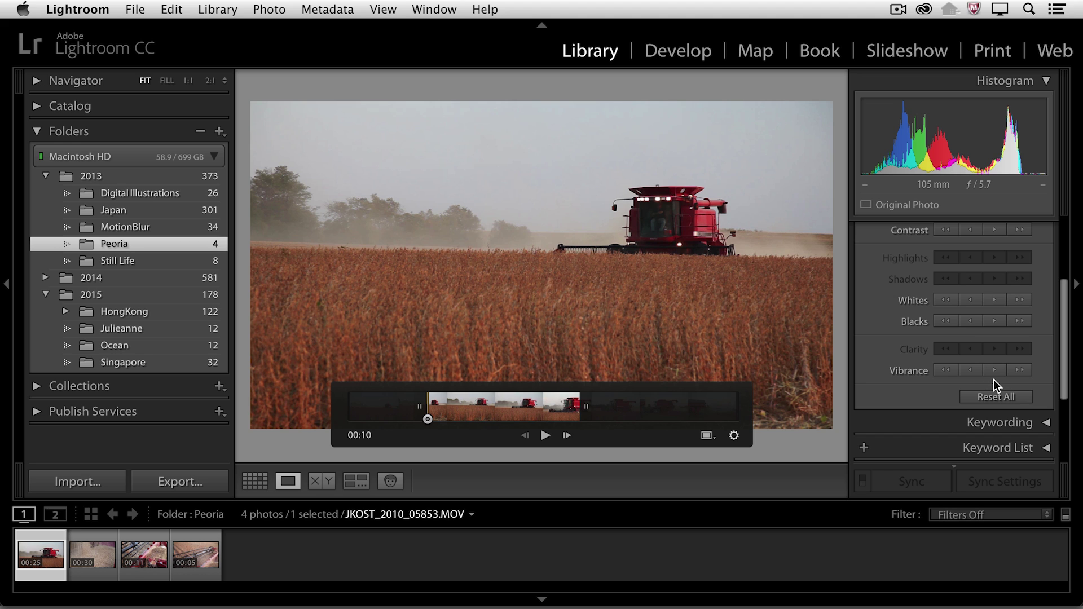
scroll(976, 347, "up", 5)
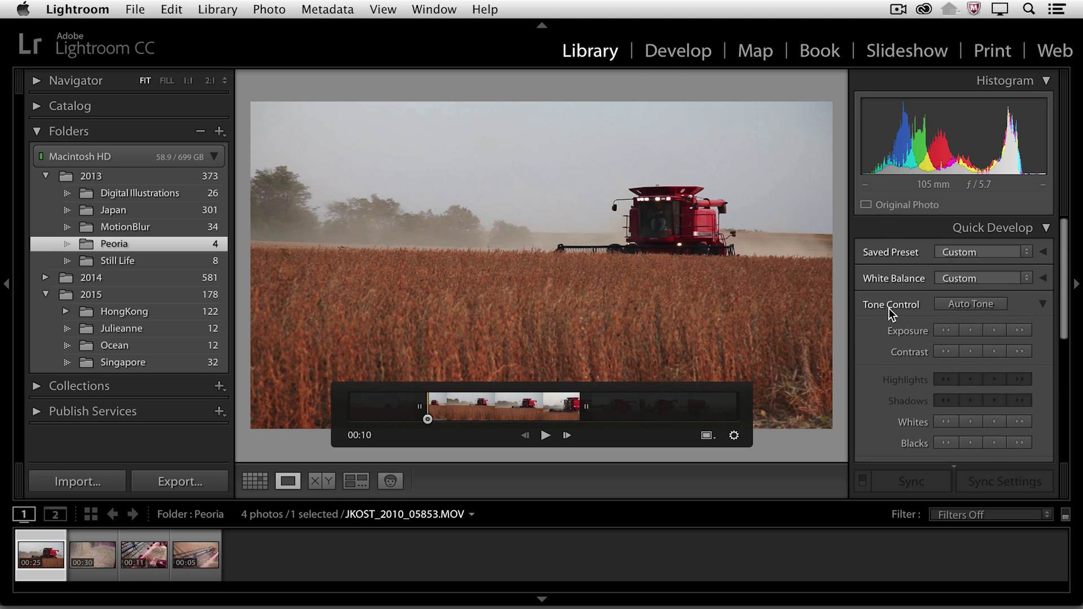
left_click(673, 51)
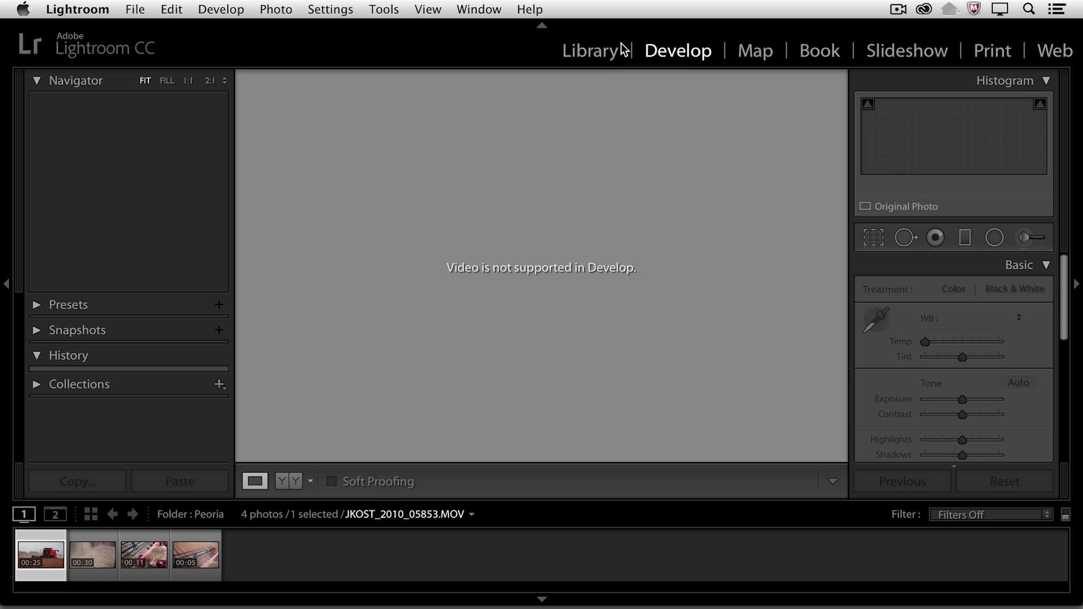
- Back in Library, capture the current frame as JKOST_2010_05853-1.jpg and select that still
left_click(602, 53)
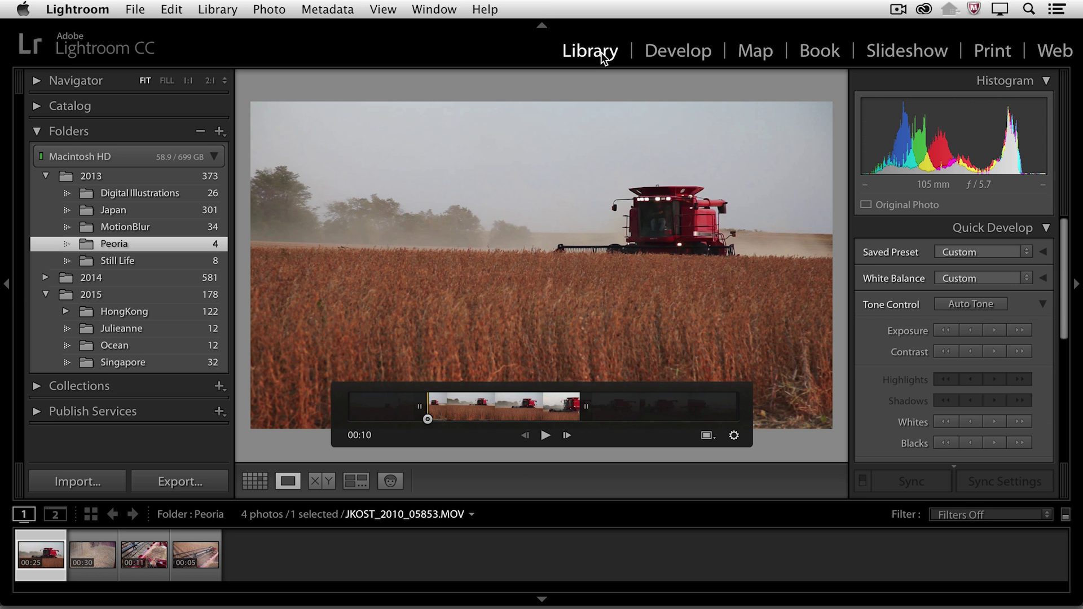
left_click(707, 436)
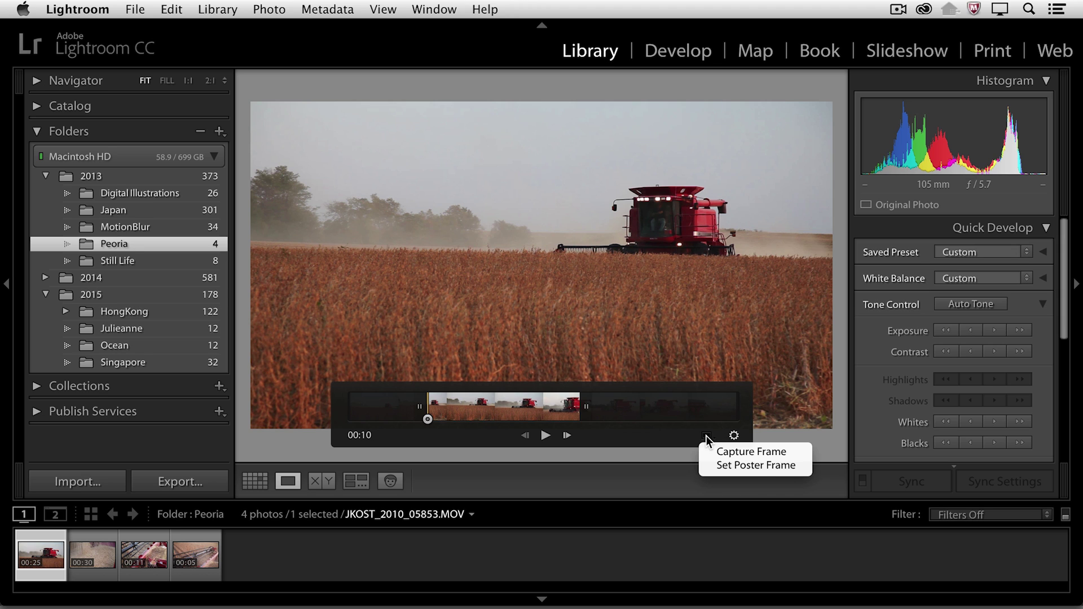
left_click(733, 452)
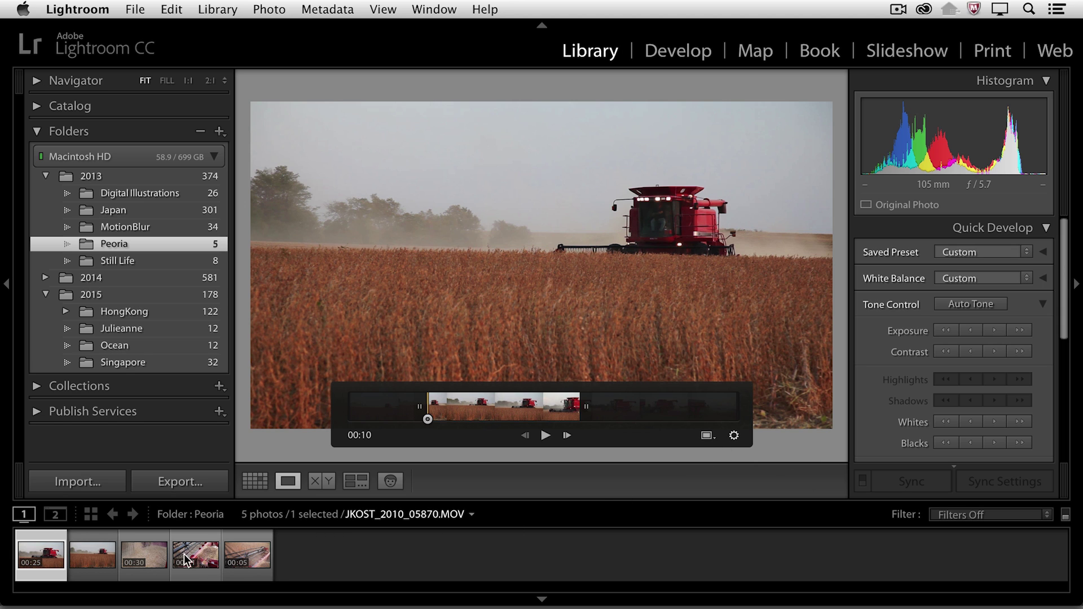
left_click(79, 553)
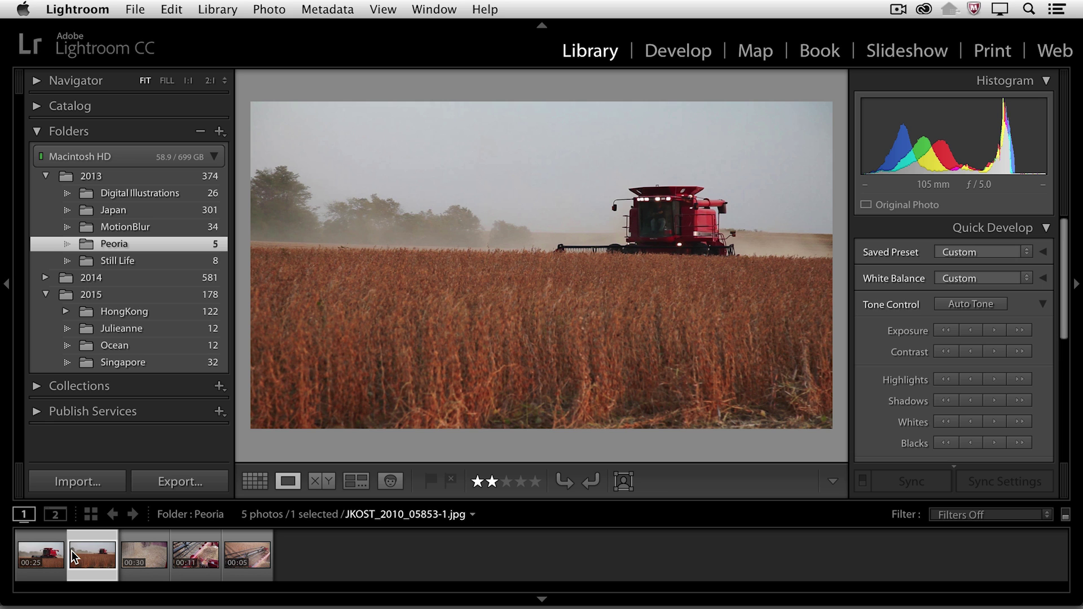
- In Develop, collapse Basic and open the Tone Curve panel in point-curve mode
key("d")
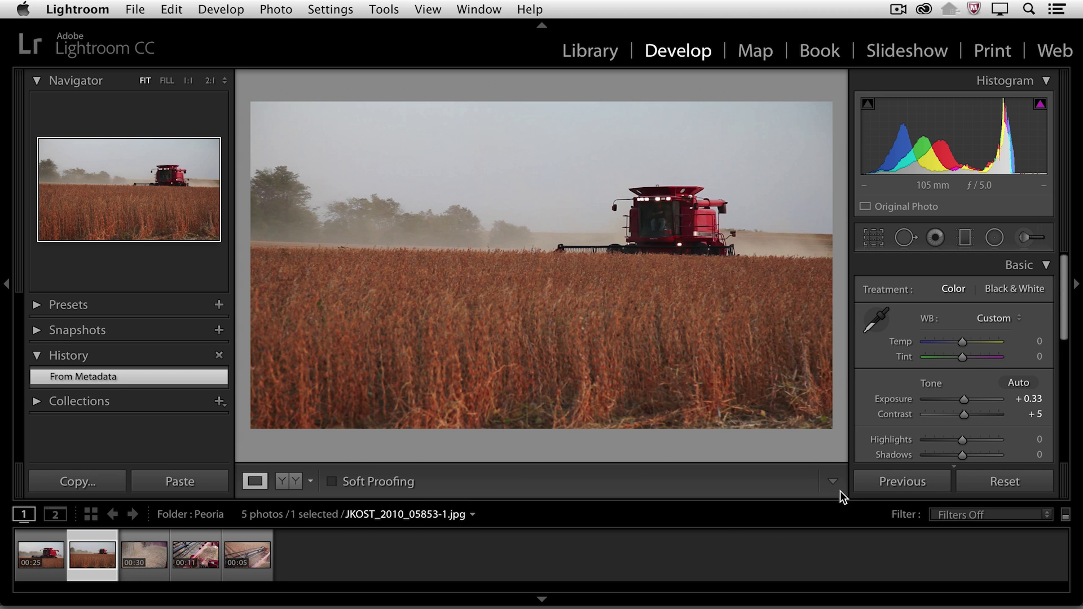
left_click(978, 264)
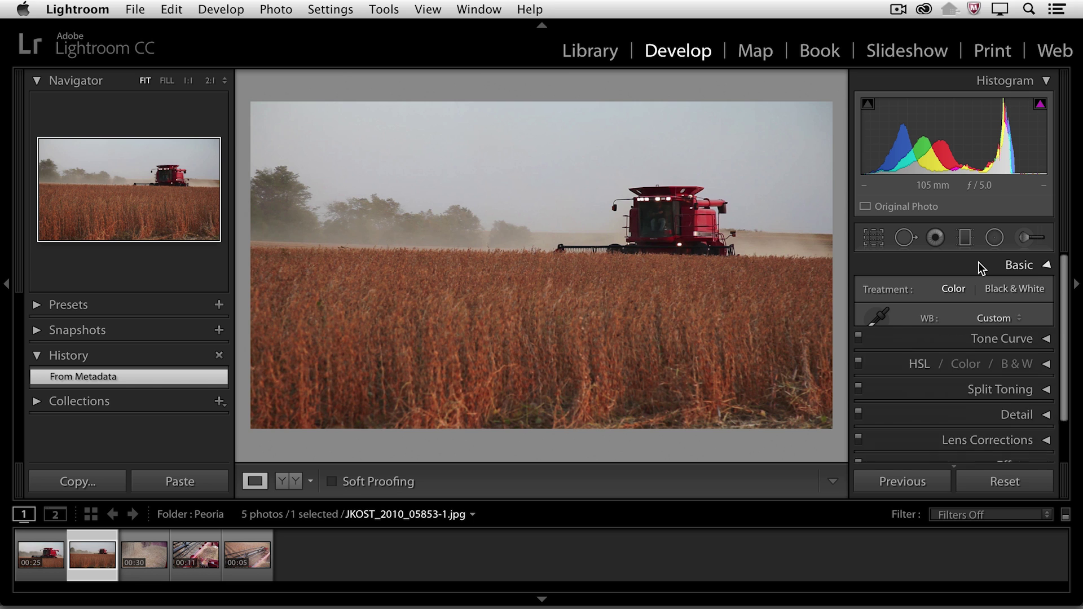
left_click(975, 290)
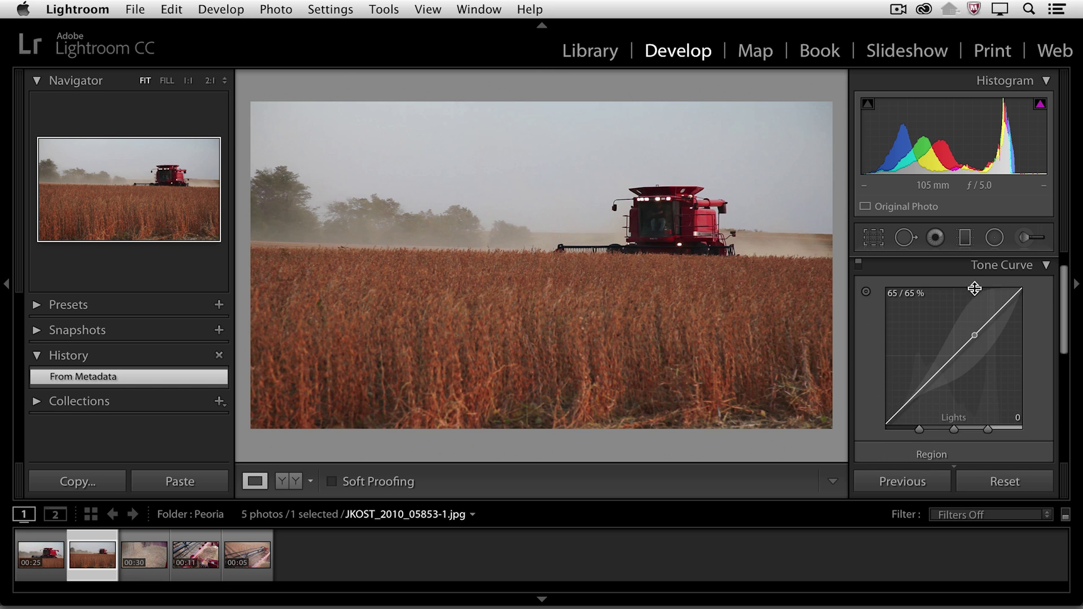
scroll(928, 405, "down", 4)
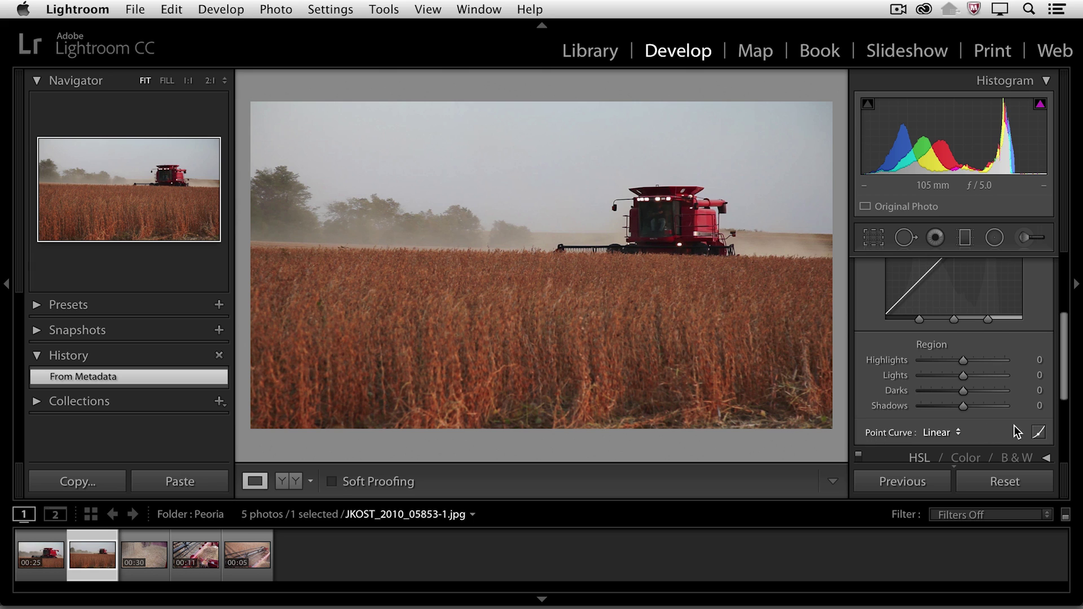
left_click(1039, 432)
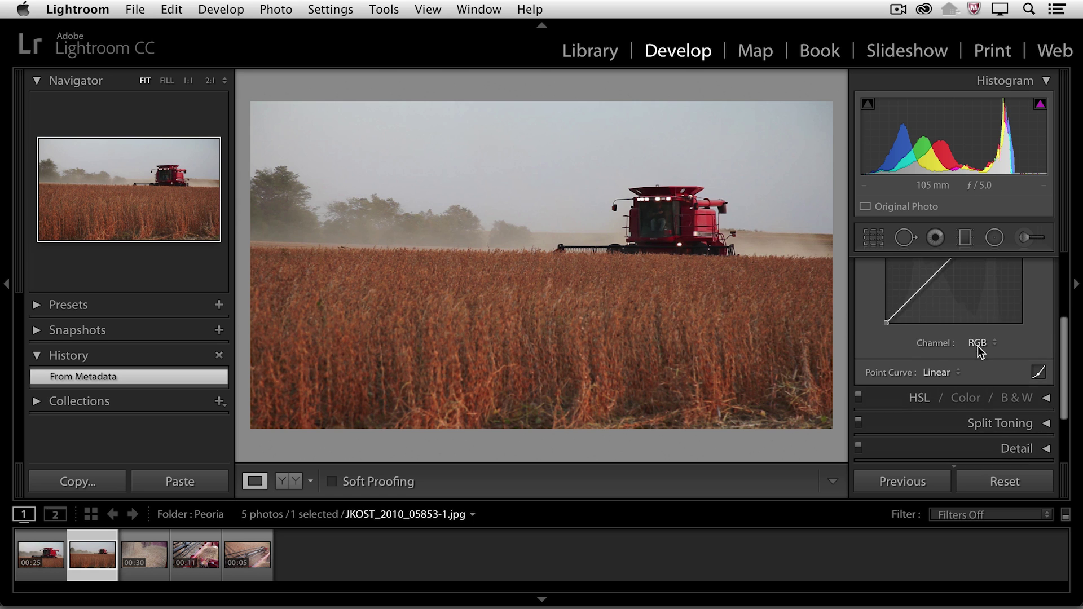
- Raise two points on the RGB curve to lift the lower and upper tones
scroll(977, 346, "up", 3)
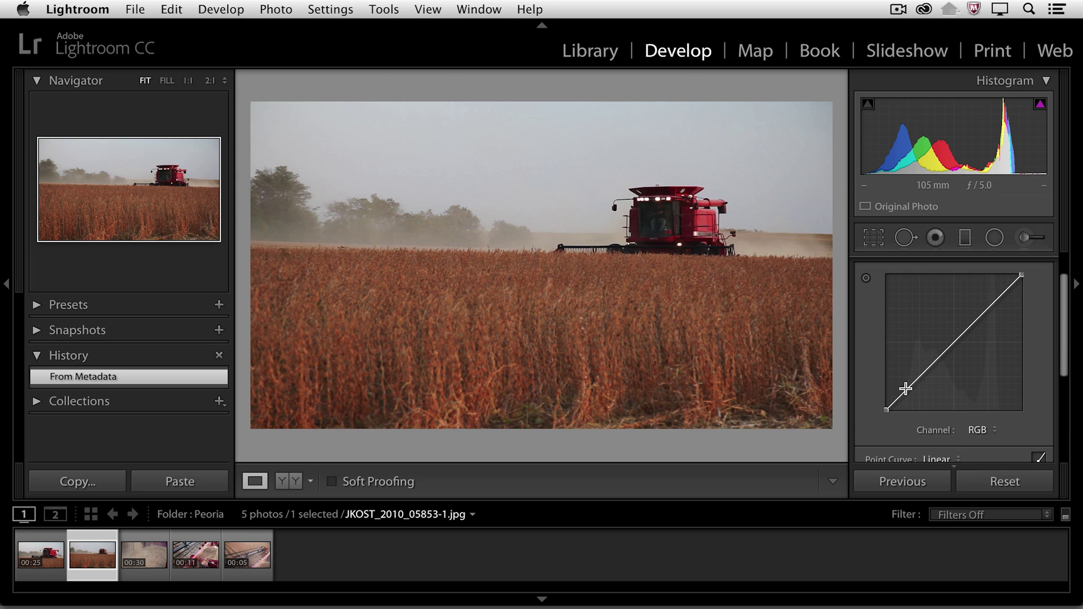
left_click_drag(906, 388, 906, 381)
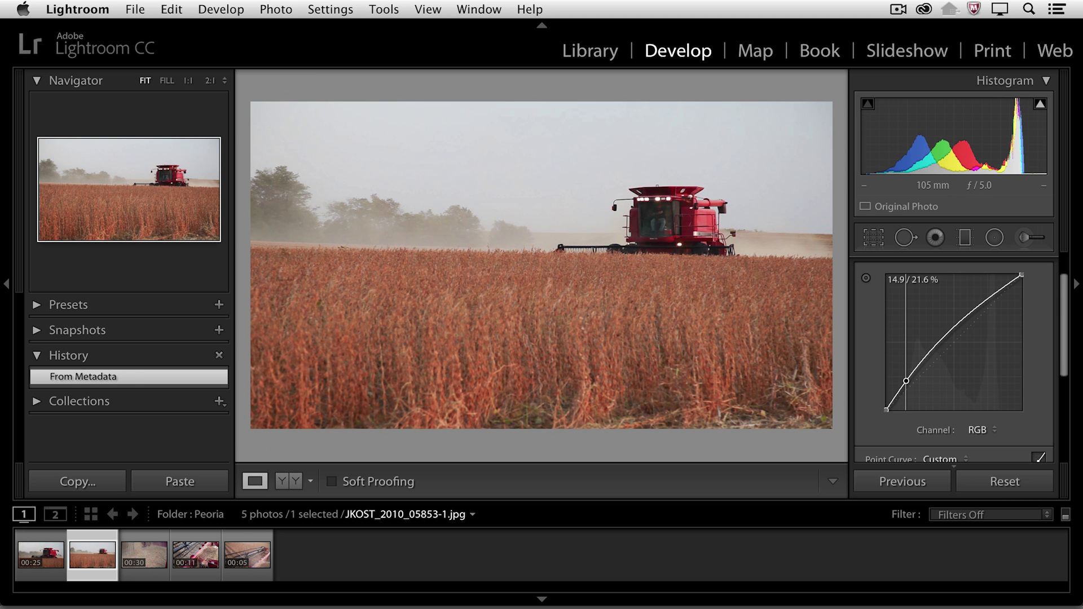
left_click_drag(906, 381, 906, 381)
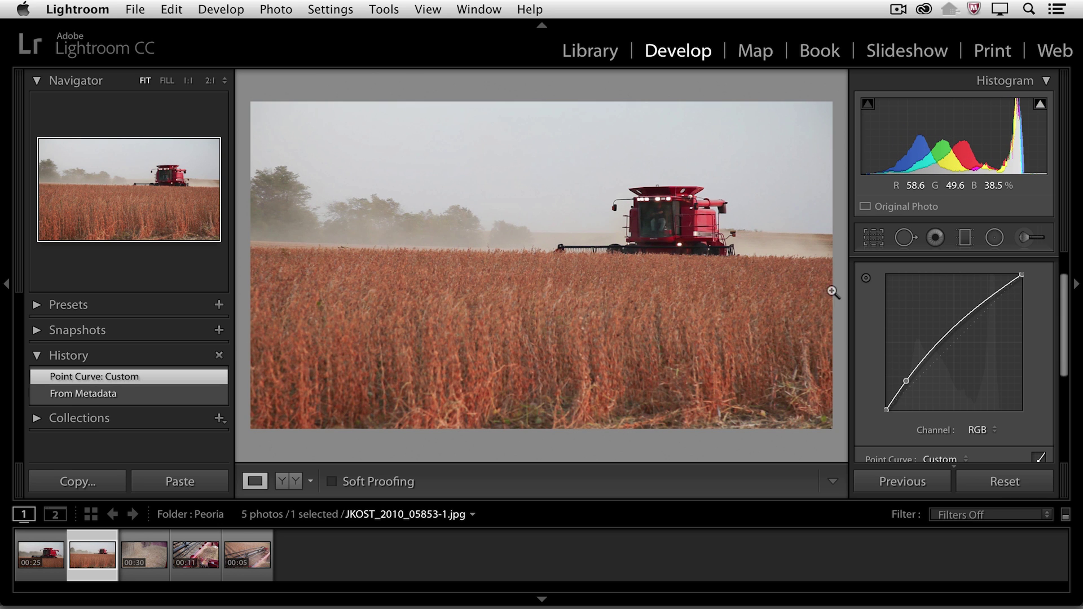
left_click_drag(978, 306, 981, 312)
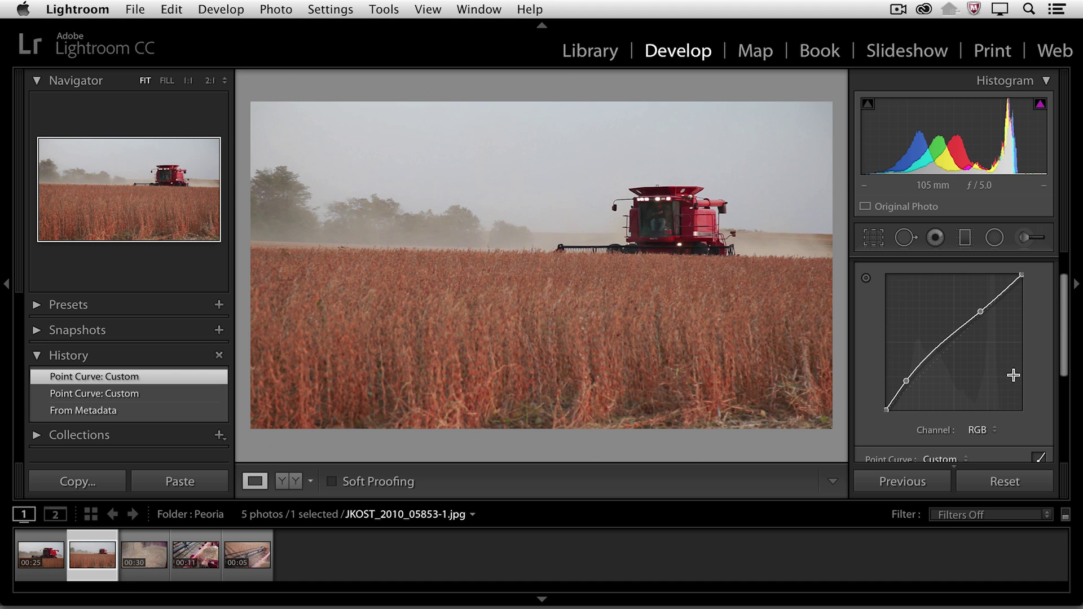
scroll(959, 356, "down", 6)
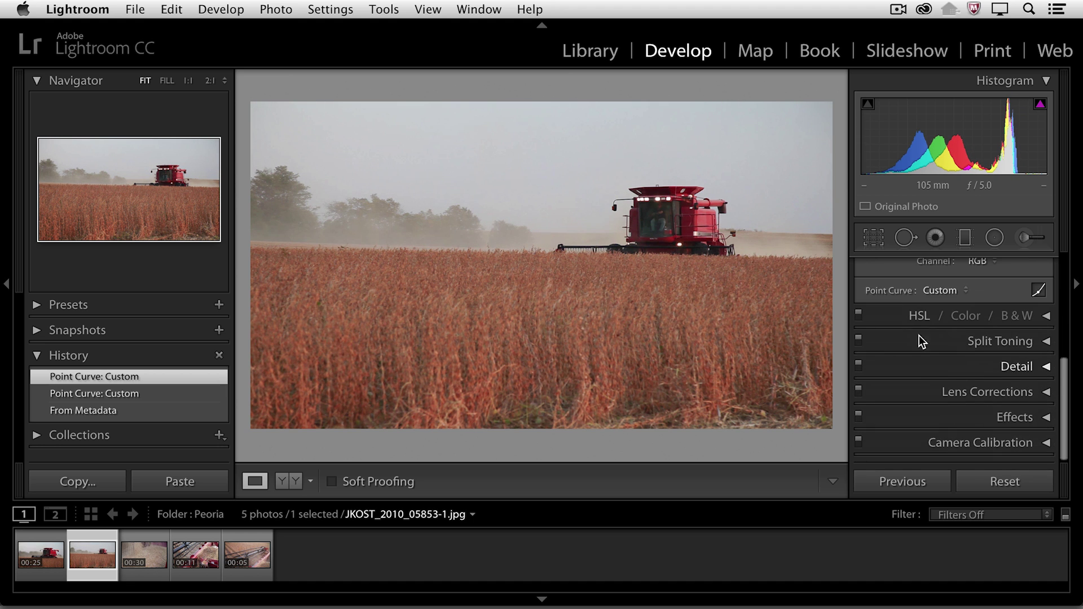
- In HSL Saturation, drag the targeted adjustment tool down on the field to desaturate orange
left_click(915, 315)
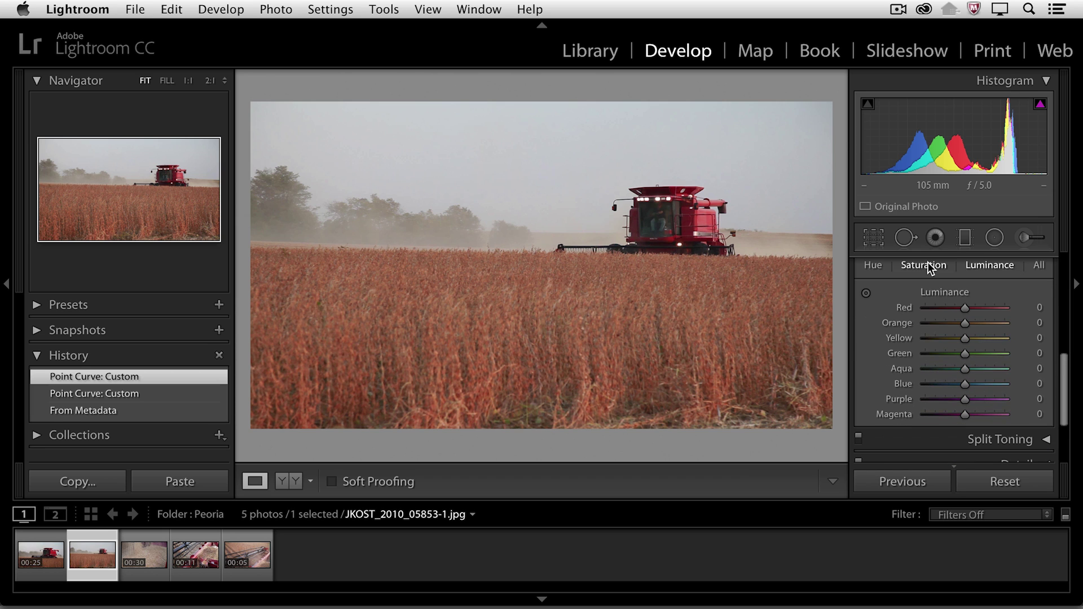
left_click(926, 266)
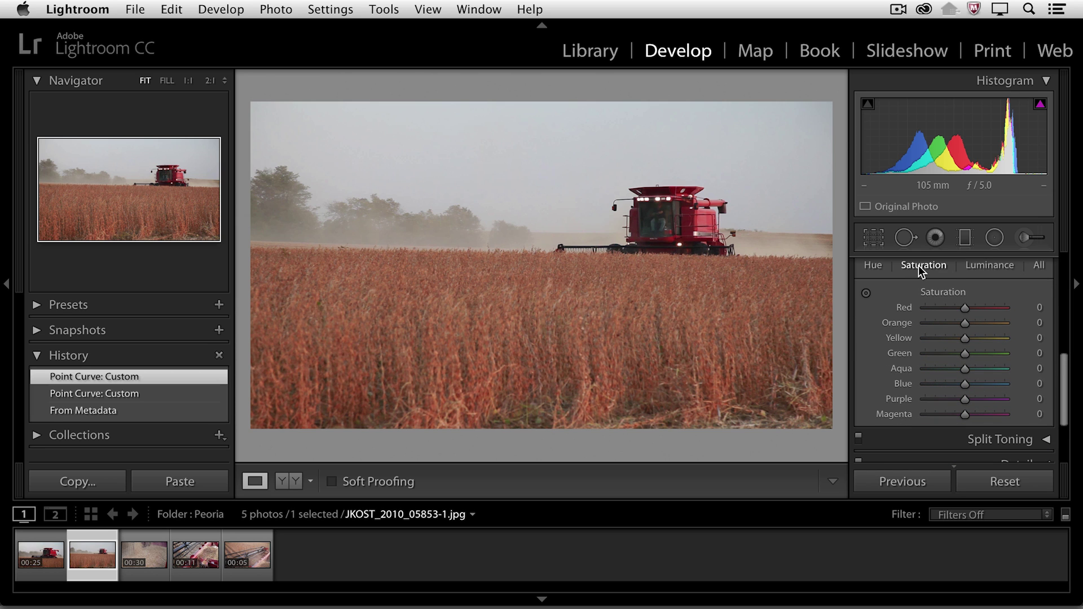
left_click(866, 294)
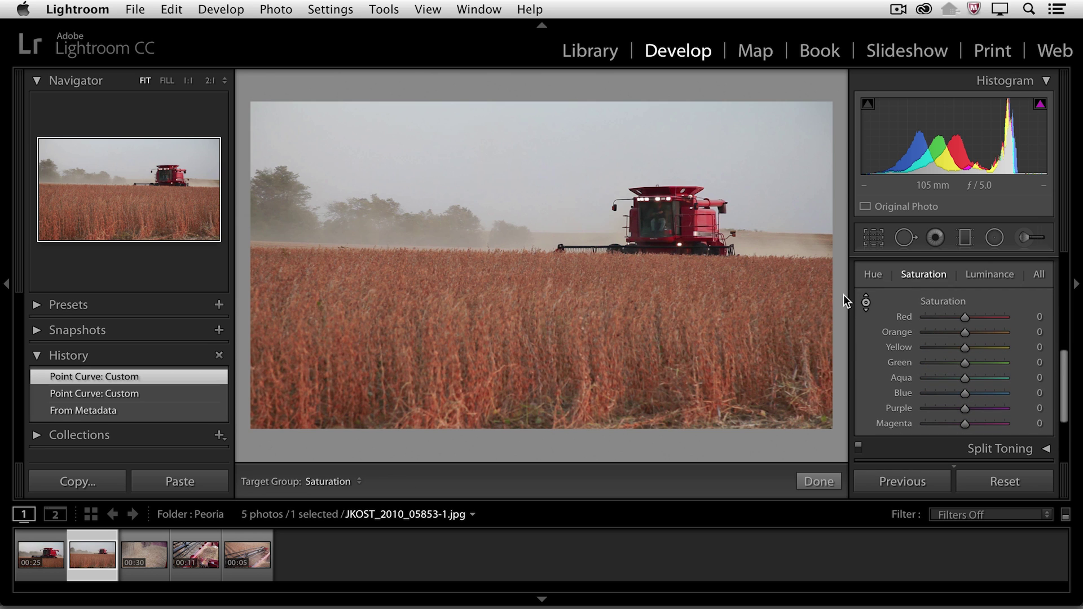
left_click_drag(784, 280, 785, 328)
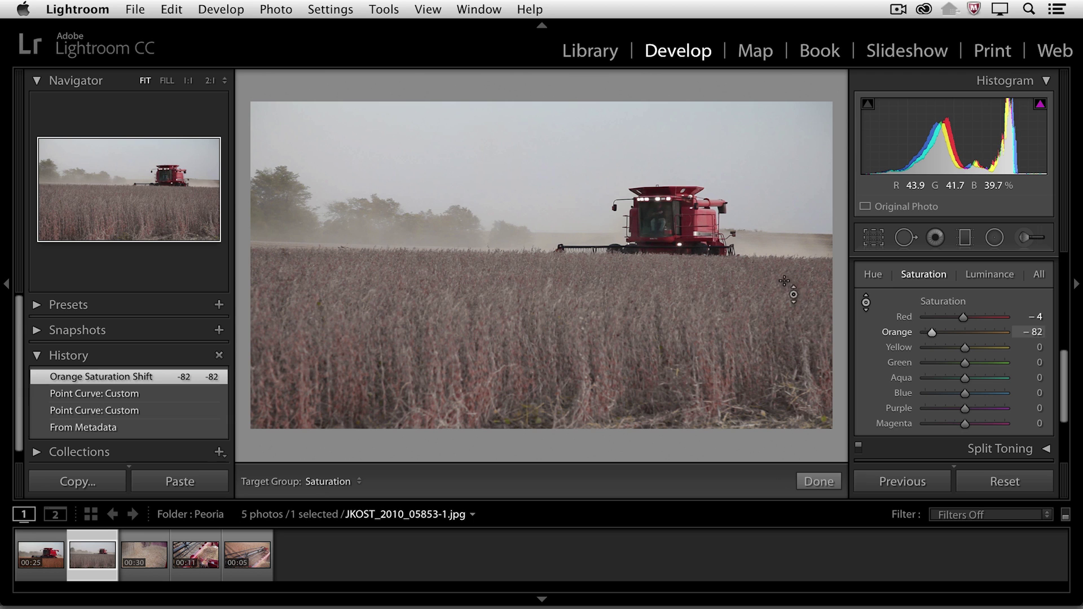
- Drop saturation for Yellow −77, Green −78, Aqua −82, Blue −84, Purple −82, Magenta −81
left_click(934, 347)
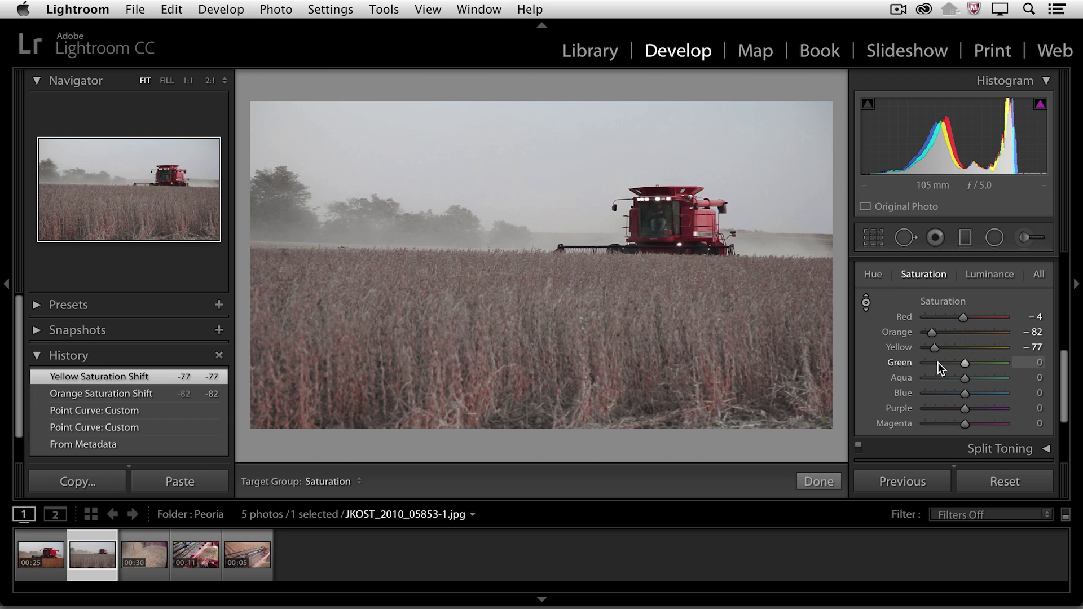
left_click(933, 362)
left_click(932, 377)
left_click(931, 393)
left_click(932, 408)
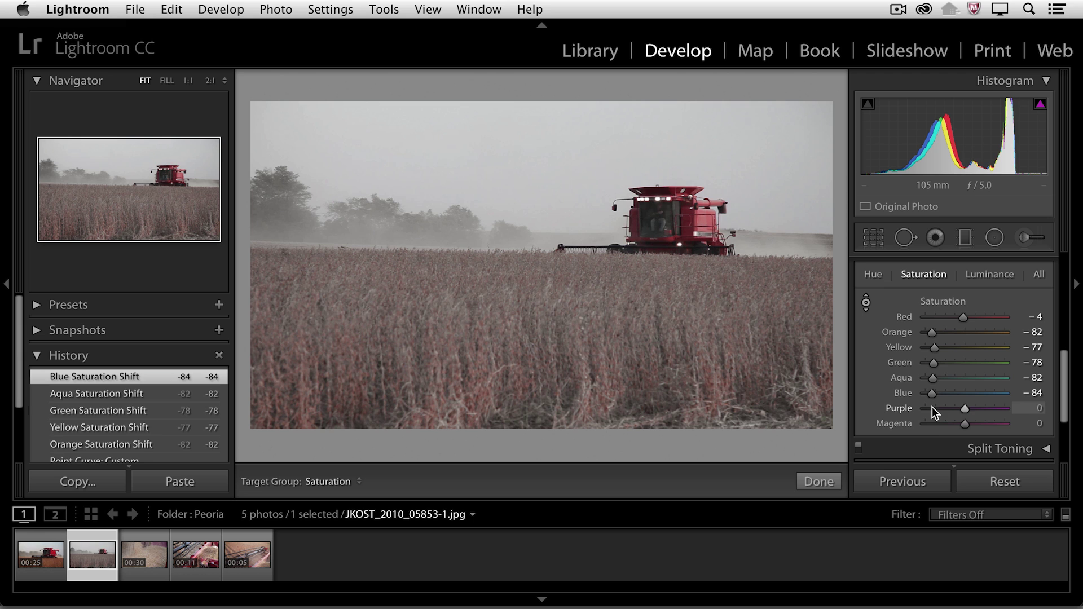
left_click(932, 423)
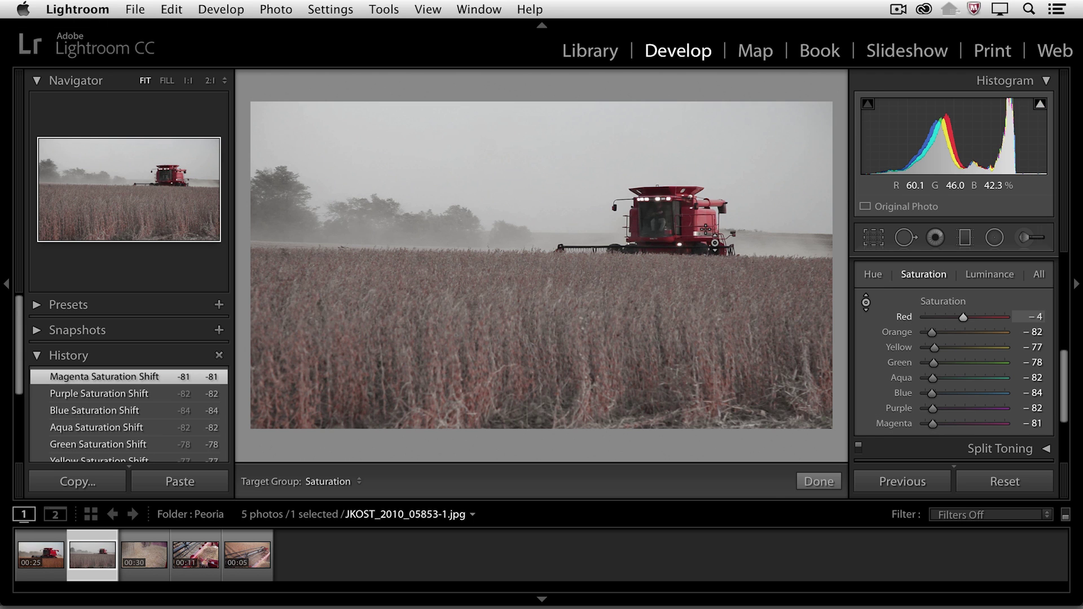
scroll(910, 385, "down", 3)
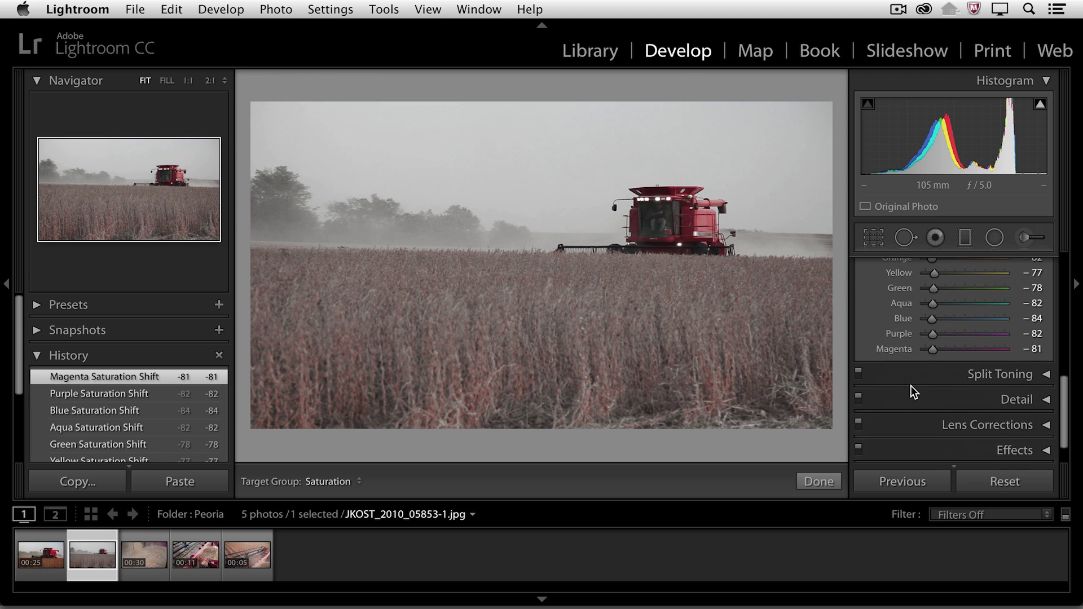
- Add the harvest clip to the selection and sync all the still's settings to it, using Check All
left_click(926, 377)
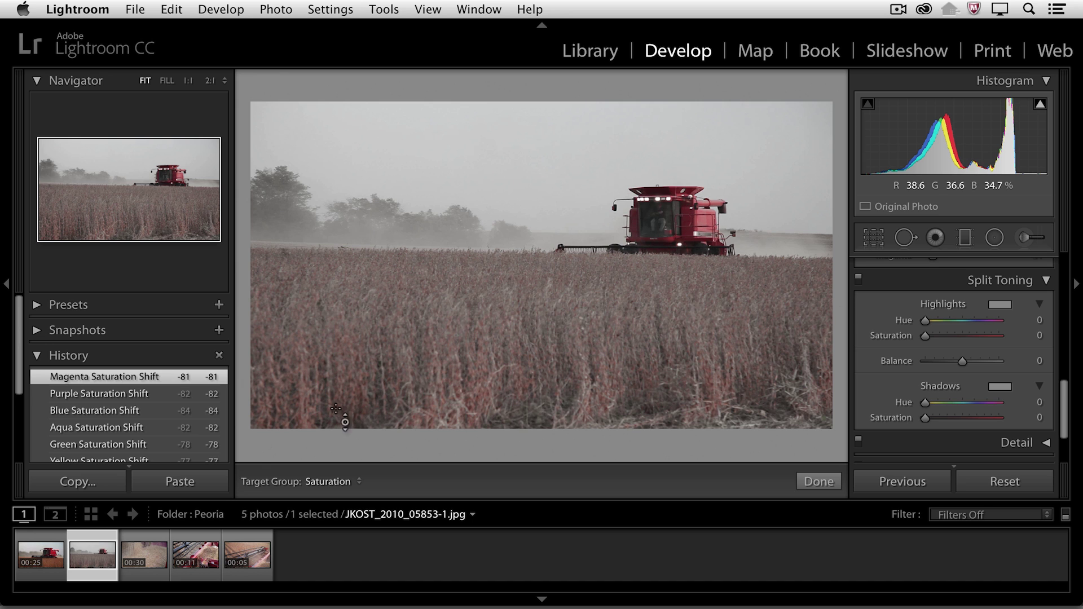
left_click(49, 558, "super")
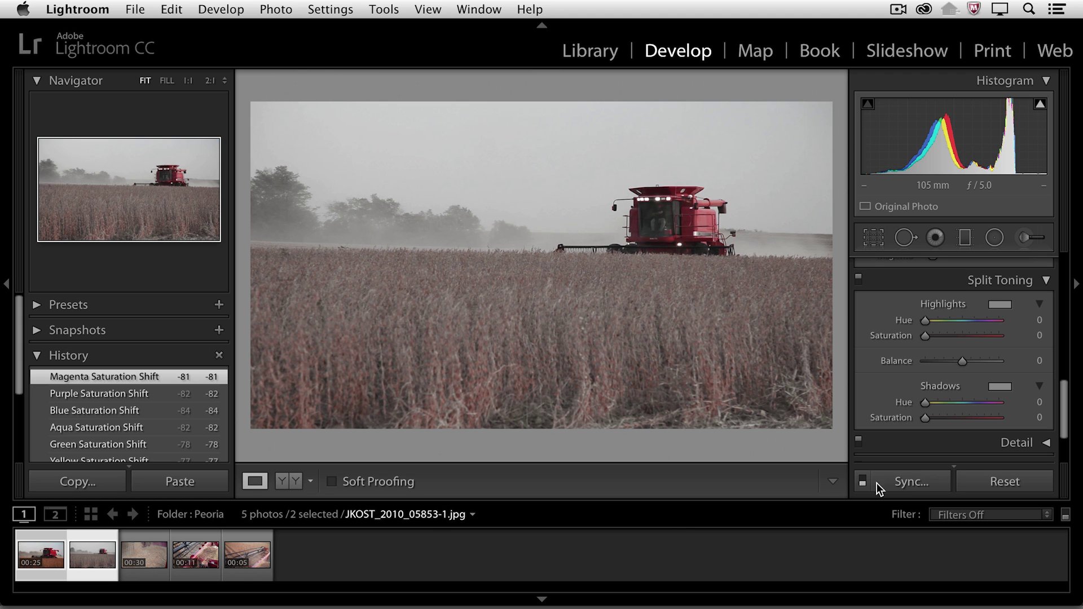
left_click(879, 485)
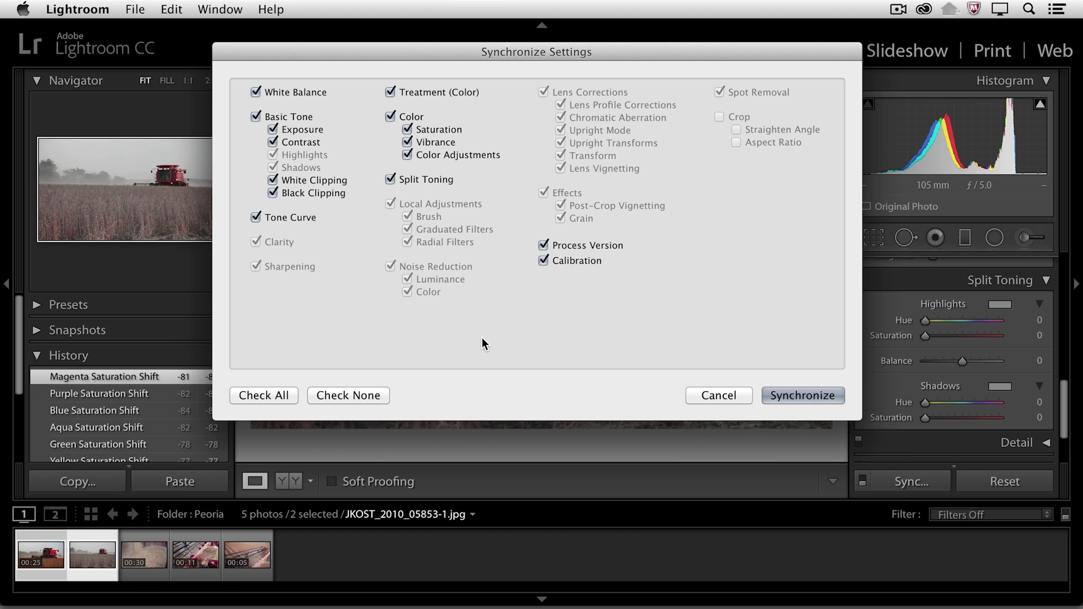
left_click(266, 398)
left_click(804, 395)
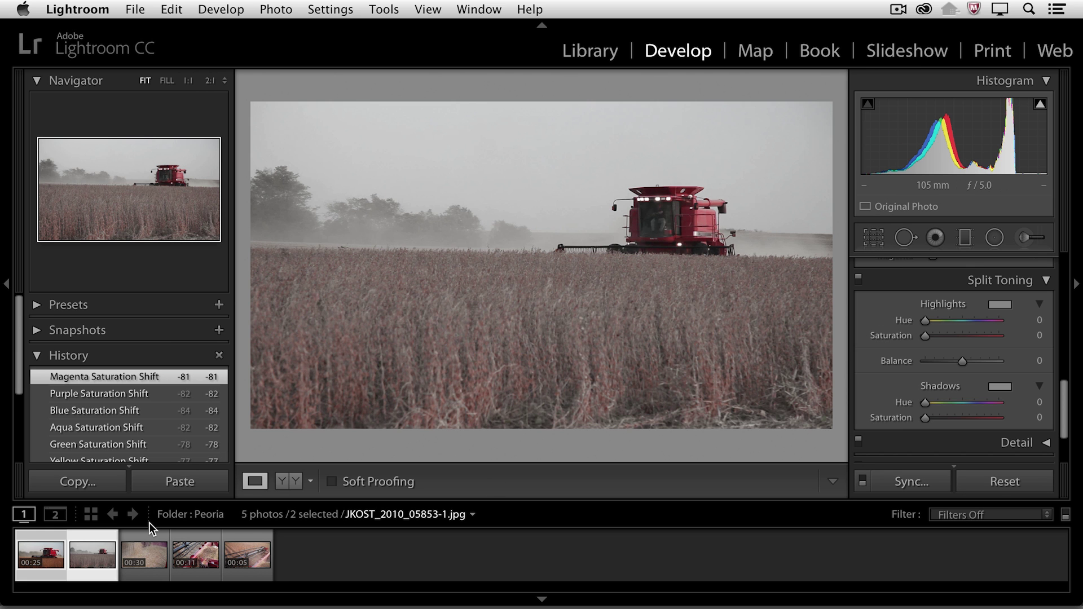
key("g")
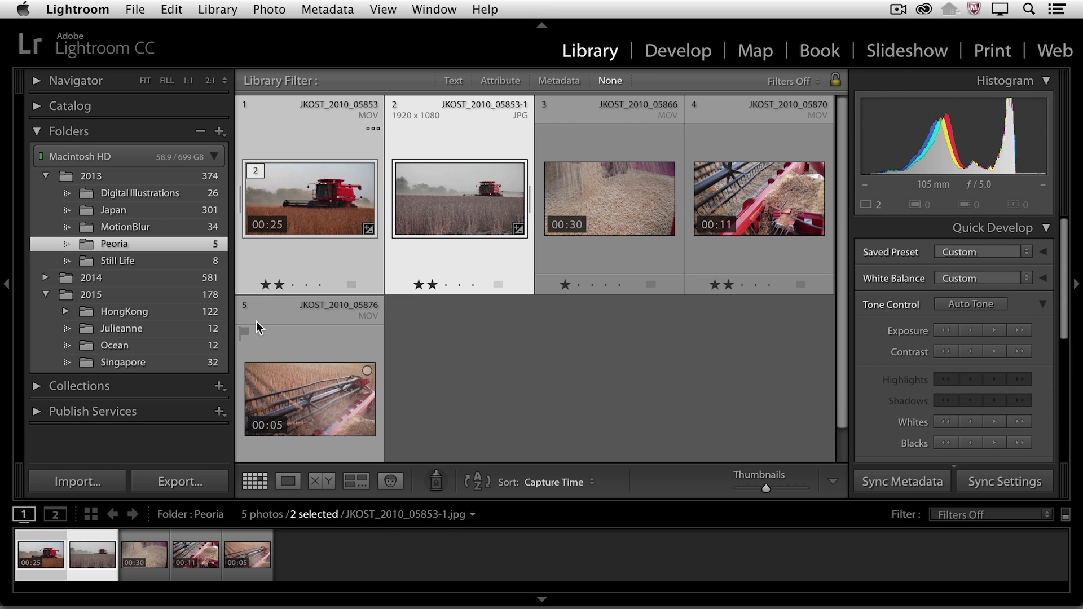
- Play the desaturated harvest clip in Loupe, then open the Export One File dialog for it
left_click(308, 259)
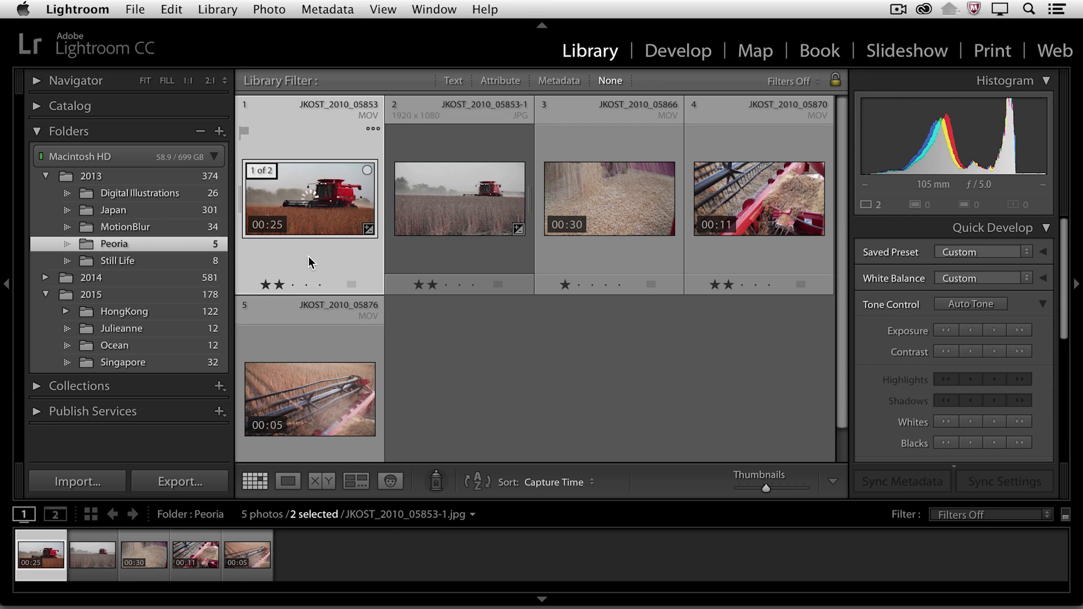
key("e")
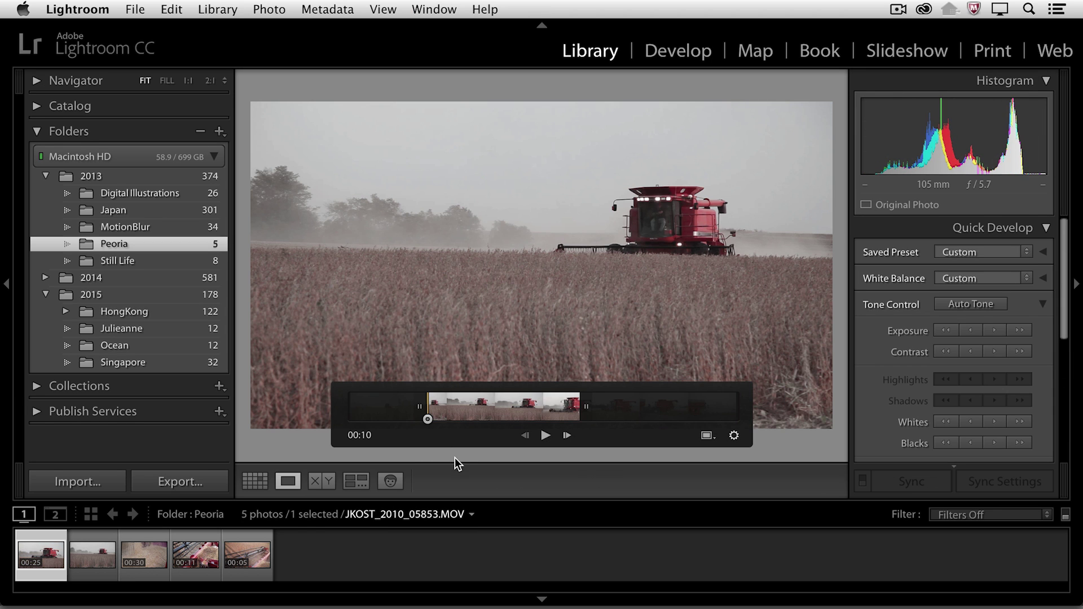
left_click(544, 435)
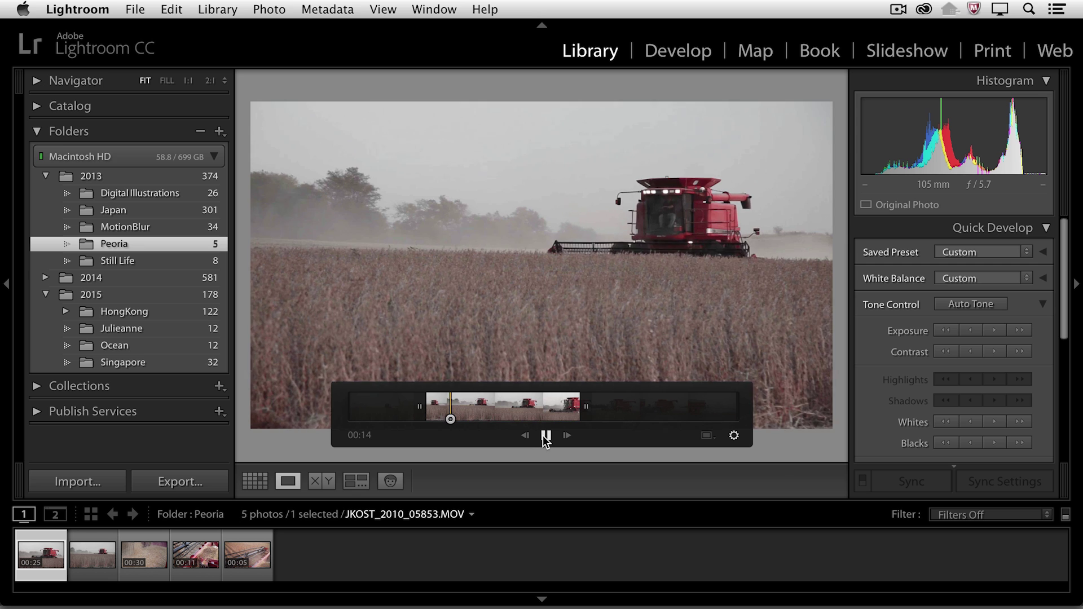
left_click(543, 436)
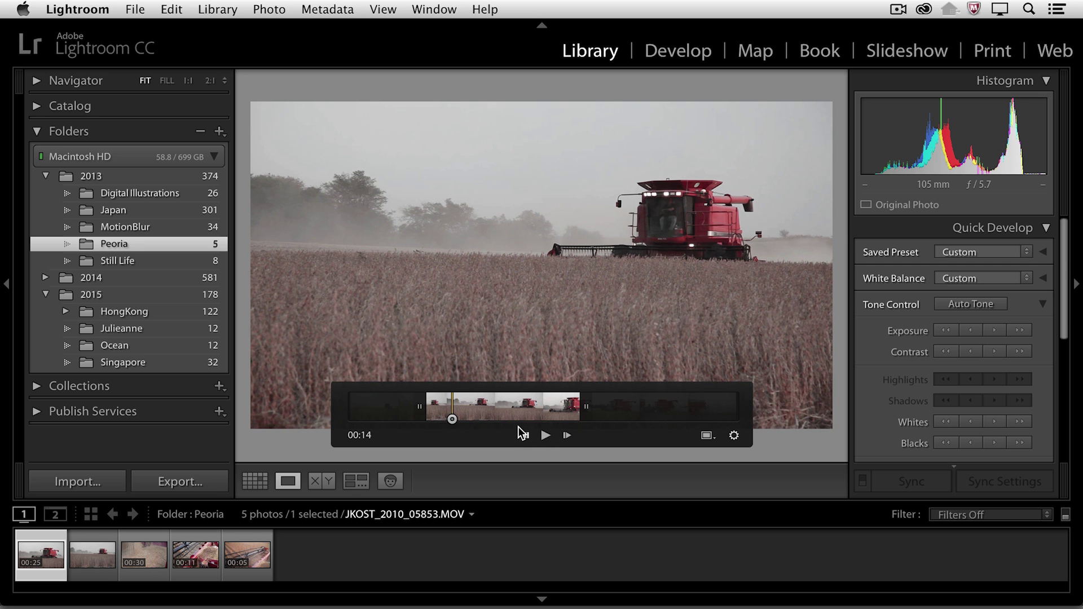
left_click(208, 481)
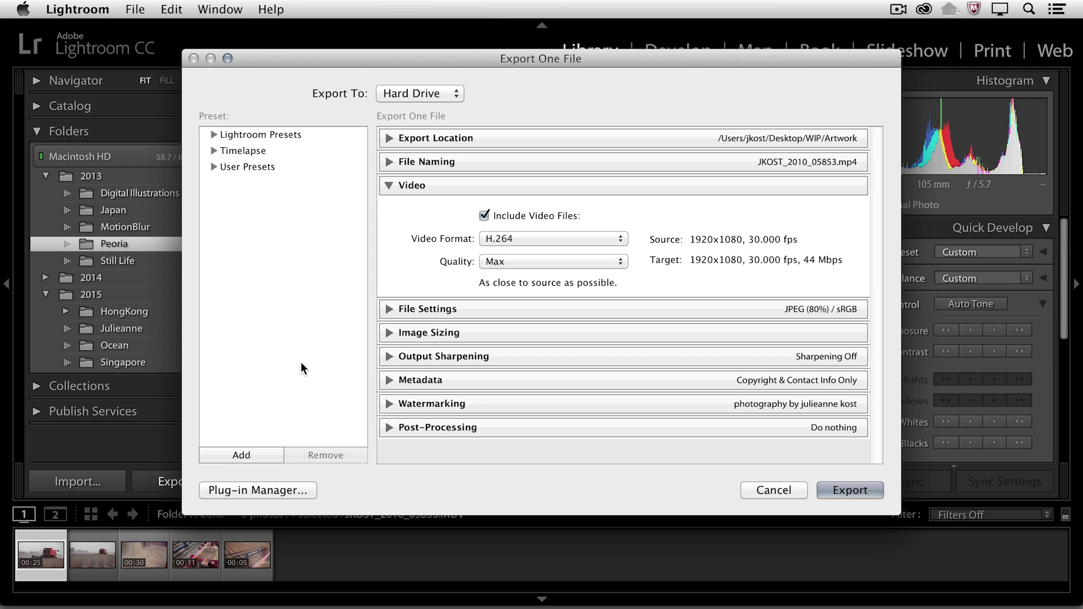
- Export the harvest clip as H.264 video at Max quality
left_click(596, 235)
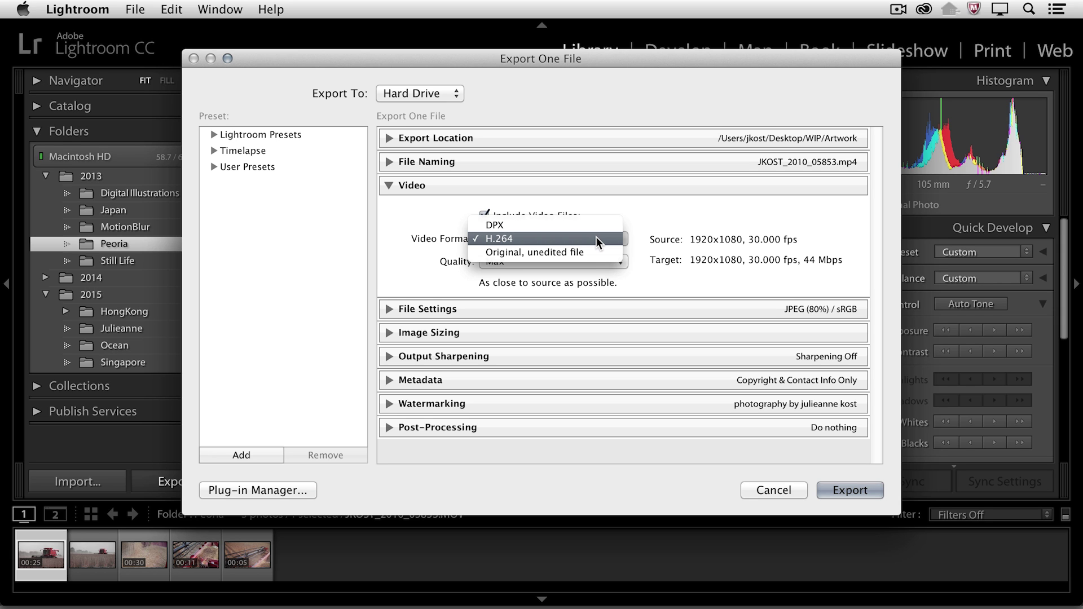
left_click(596, 236)
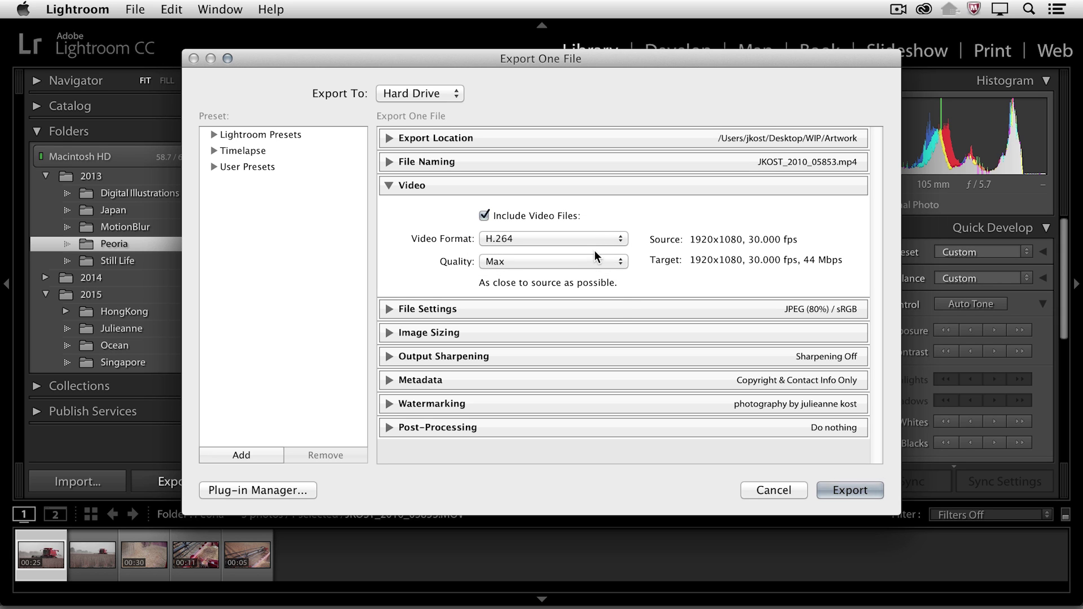
left_click(596, 256)
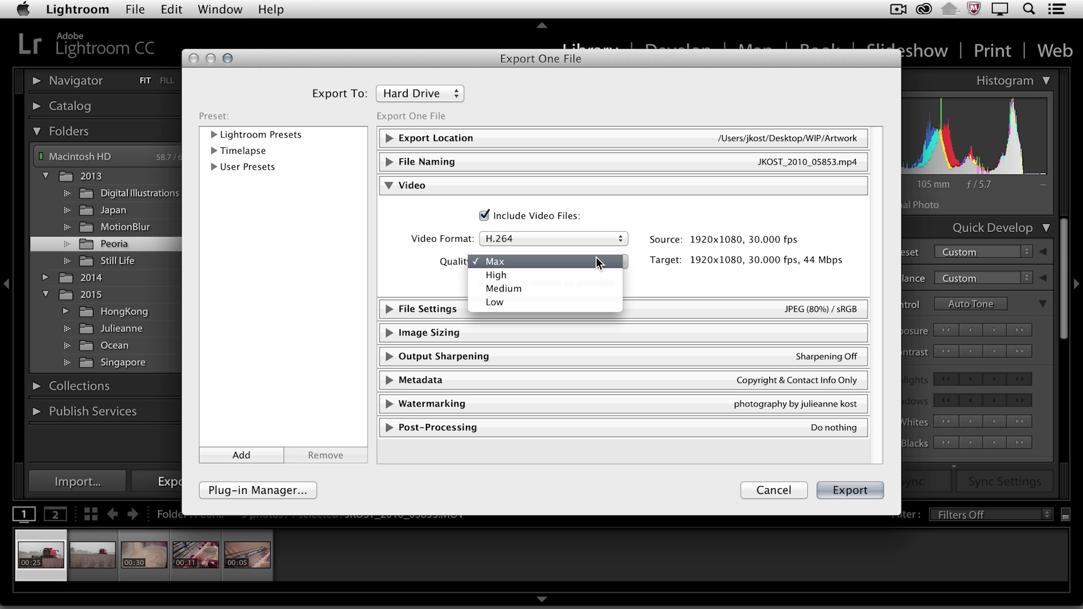
left_click(596, 256)
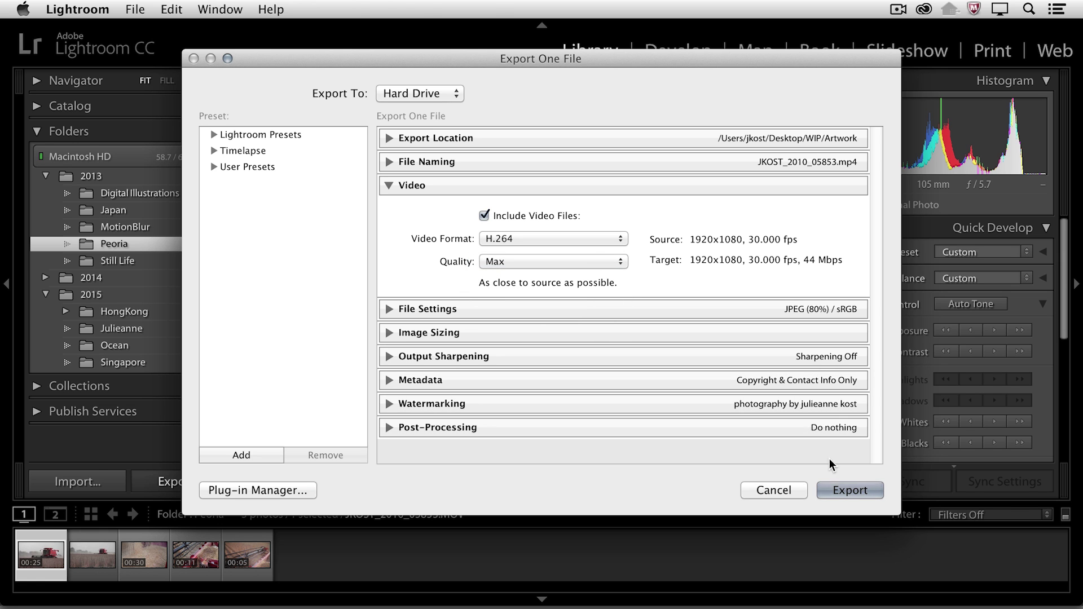
left_click(851, 491)
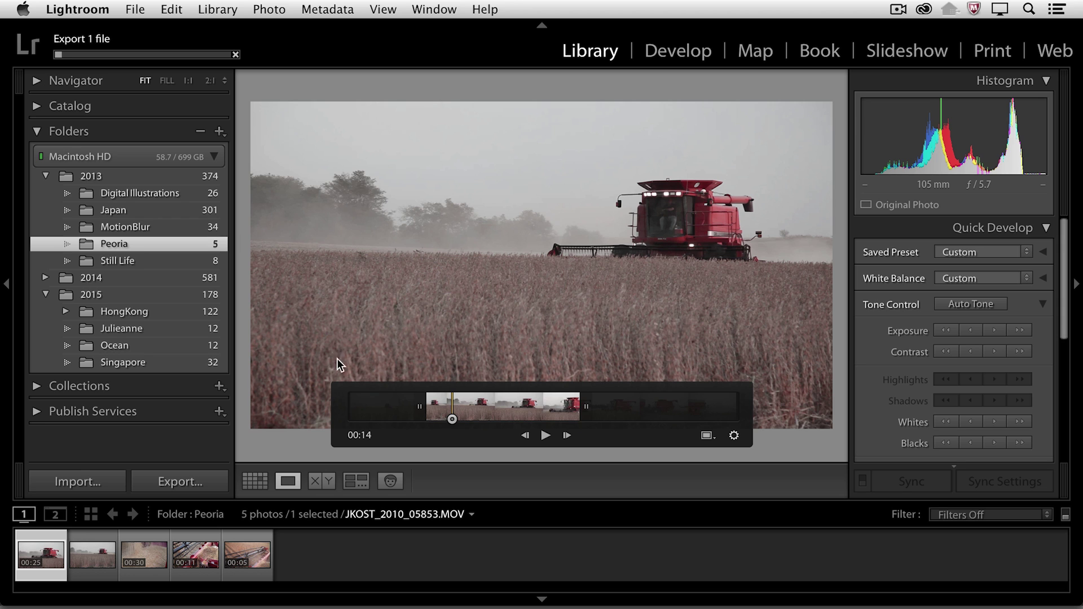
left_click(36, 413)
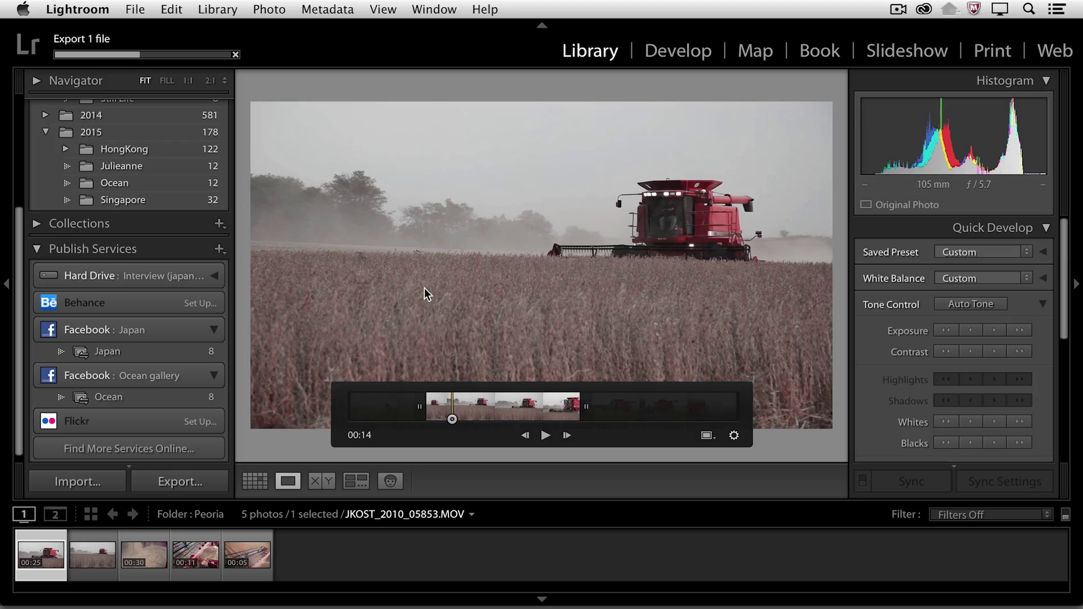
- Expand the Catalog panel and show All Photographs
scroll(159, 167, "up", 5)
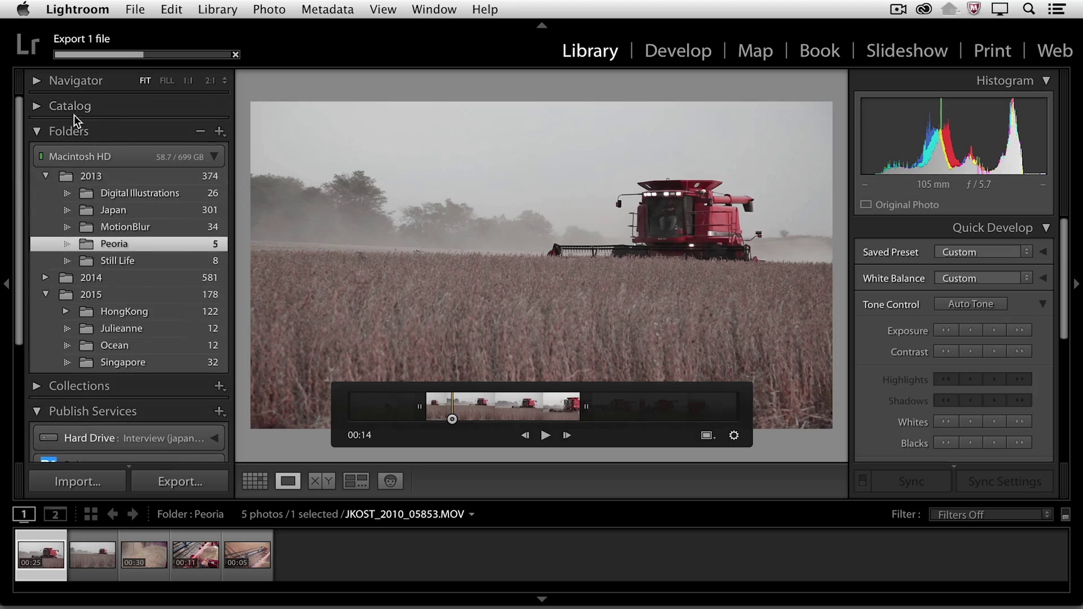
left_click(34, 106)
left_click(87, 127)
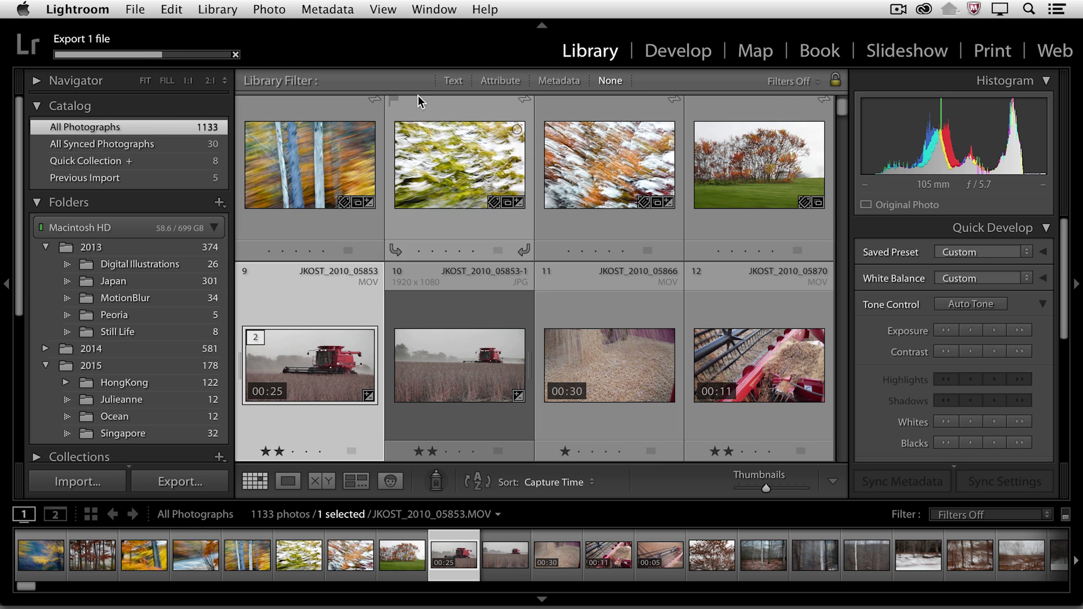
- Apply the Videos kind attribute filter, then clear it and select autumn still photo 5
left_click(506, 79)
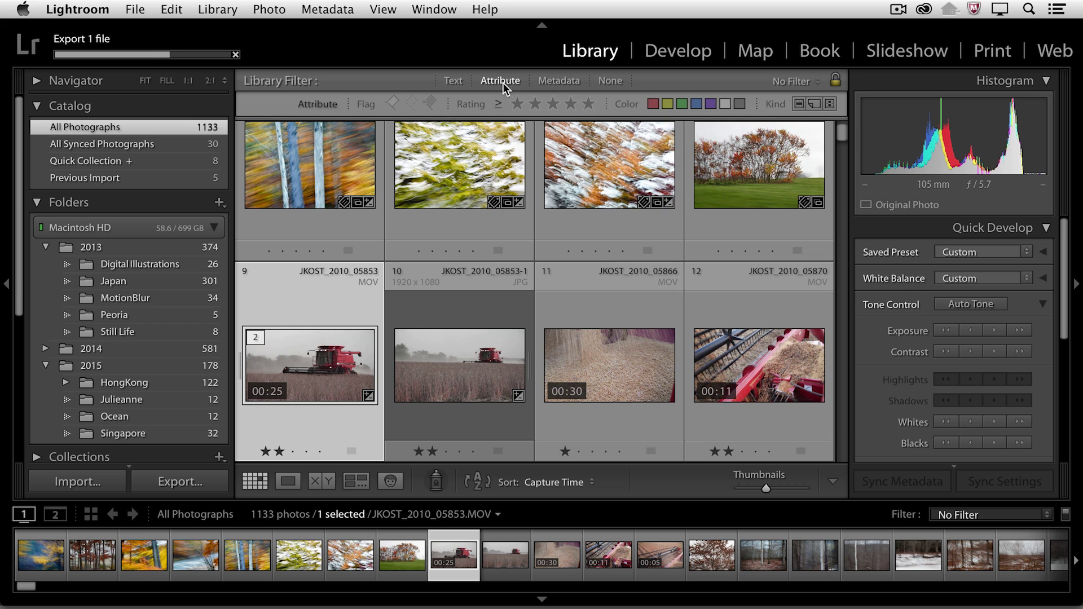
left_click(830, 105)
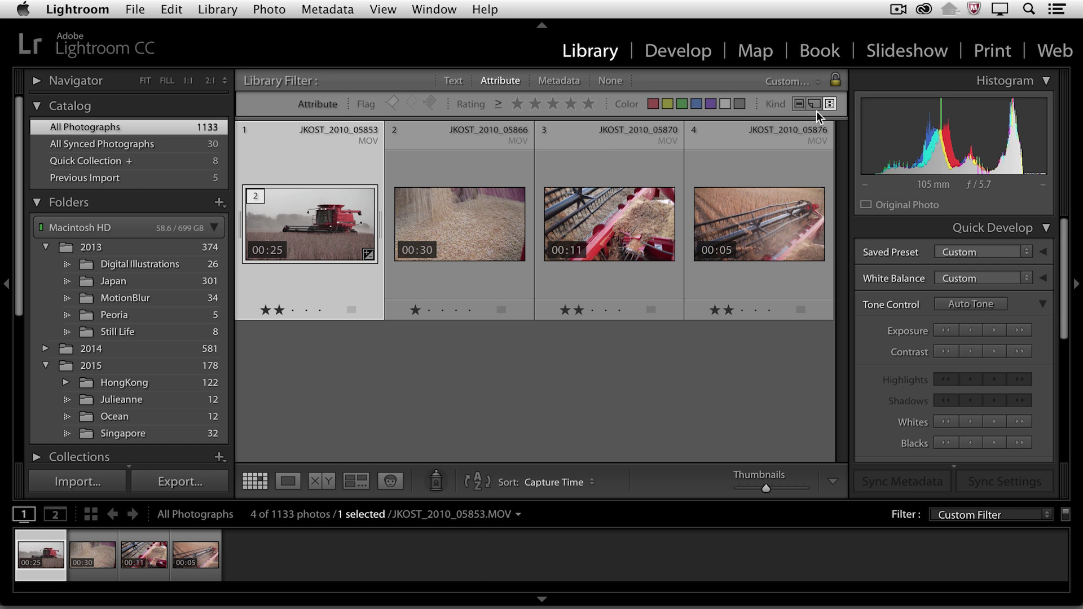
left_click(830, 104)
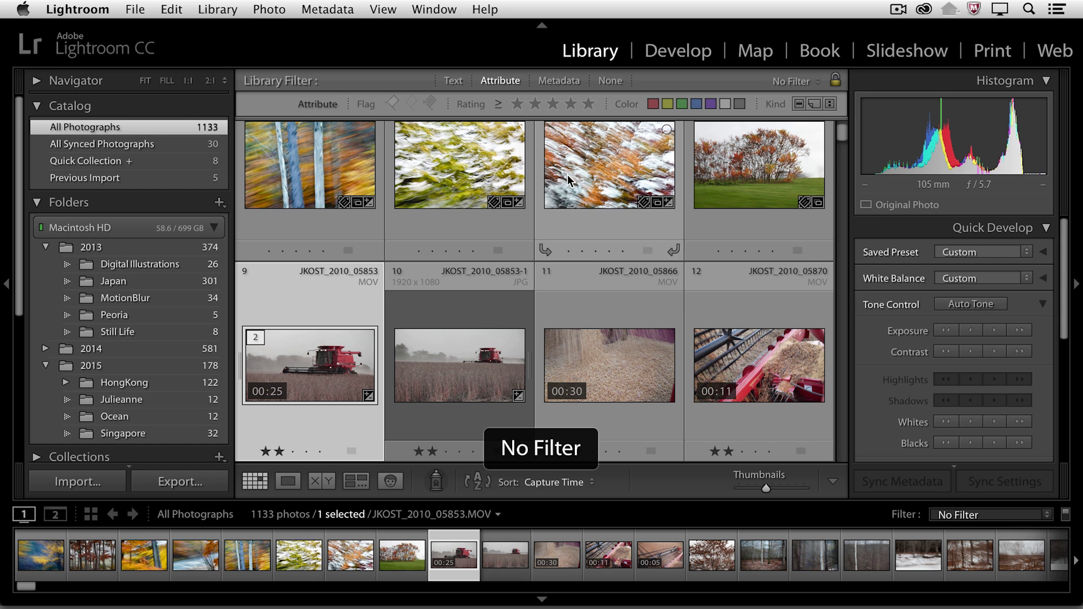
left_click(327, 161)
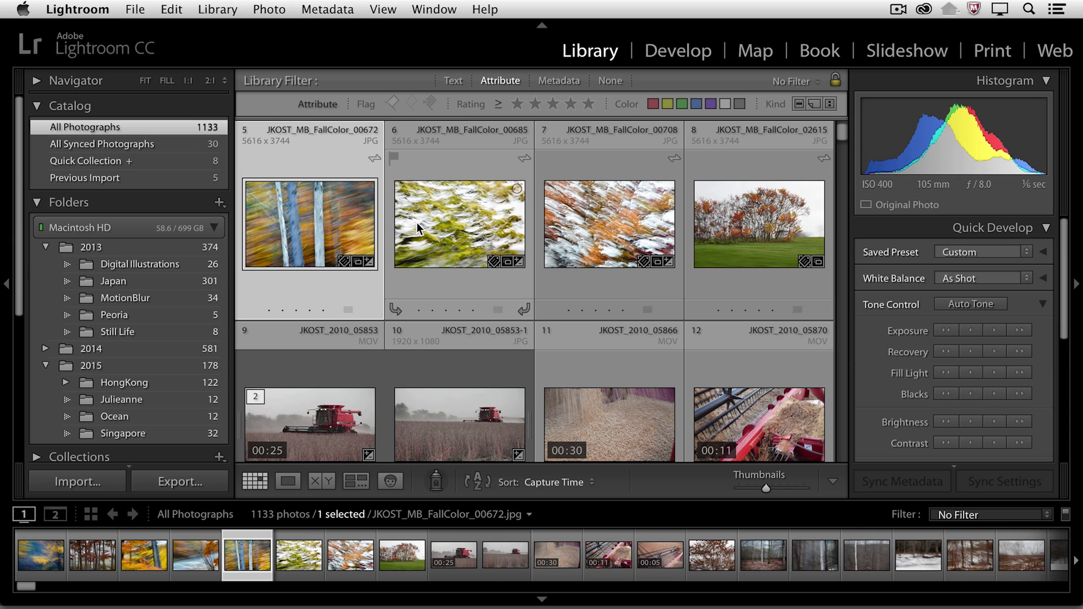
- Select autumn stills 5 through 8 and set their Quick Develop crop ratio to 16 x 9
left_click(738, 223, "shift")
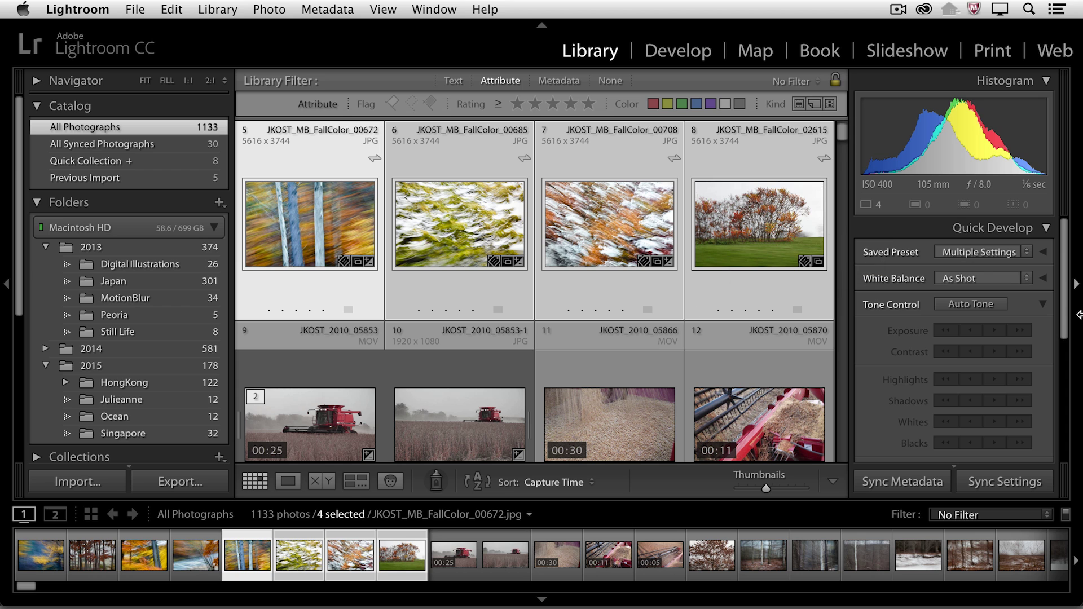
left_click(1044, 253)
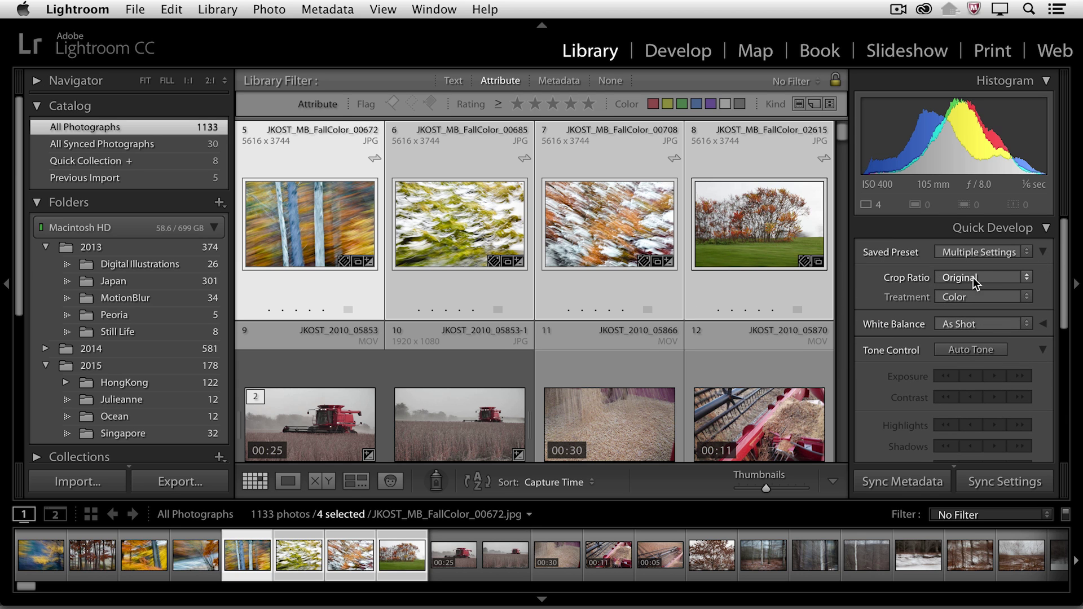
left_click(1025, 274)
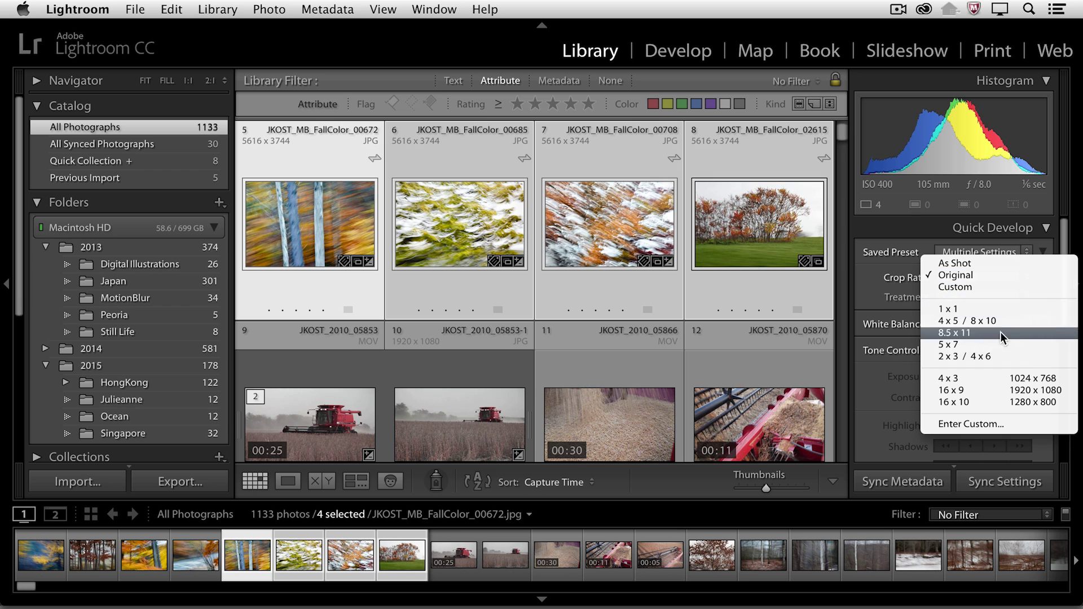
left_click(999, 391)
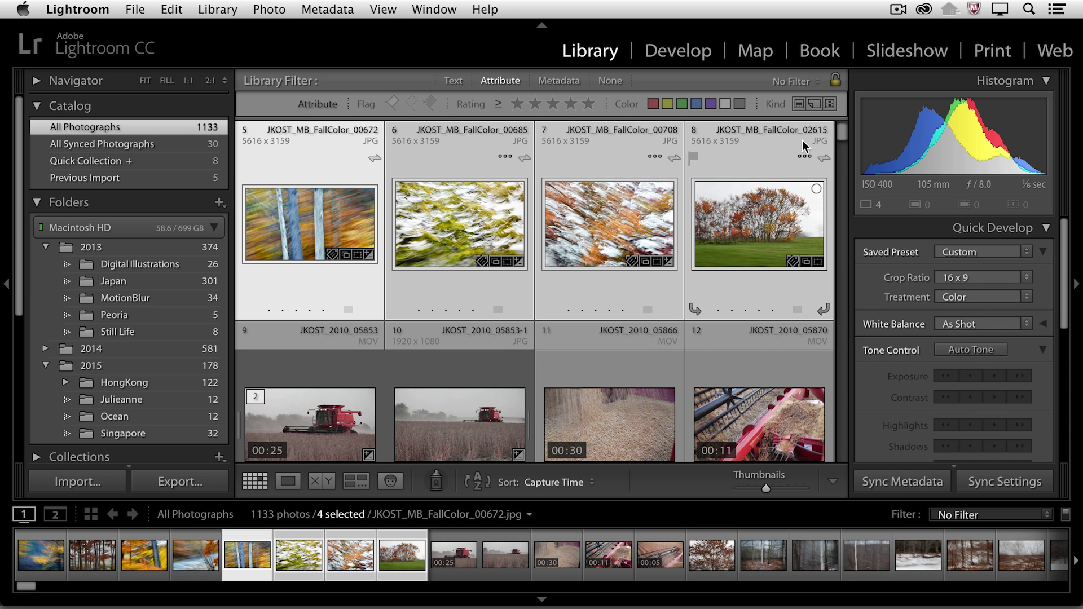
left_click(687, 54)
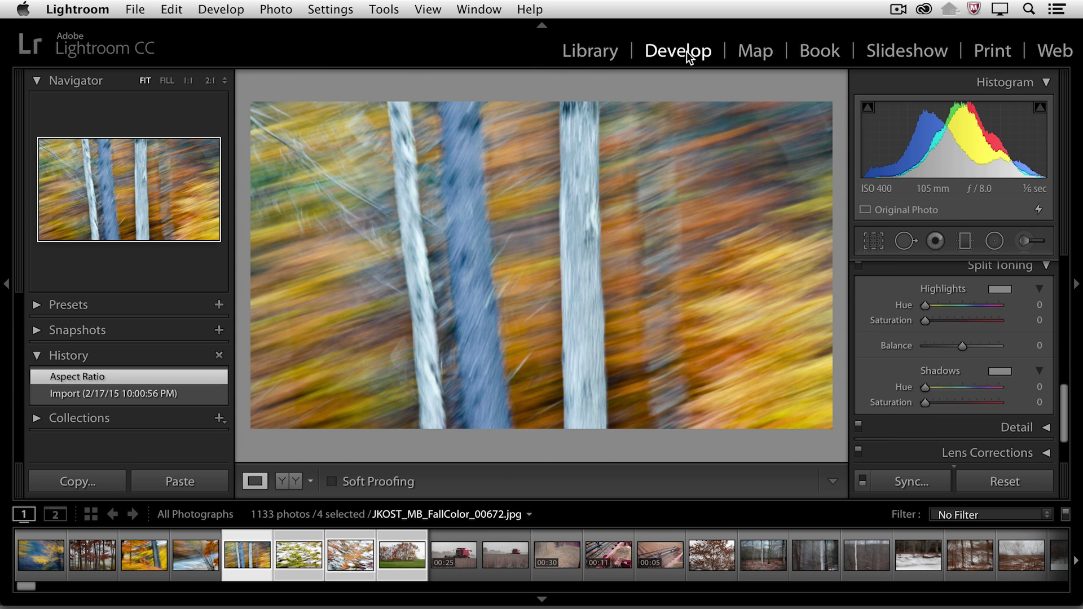
key("r")
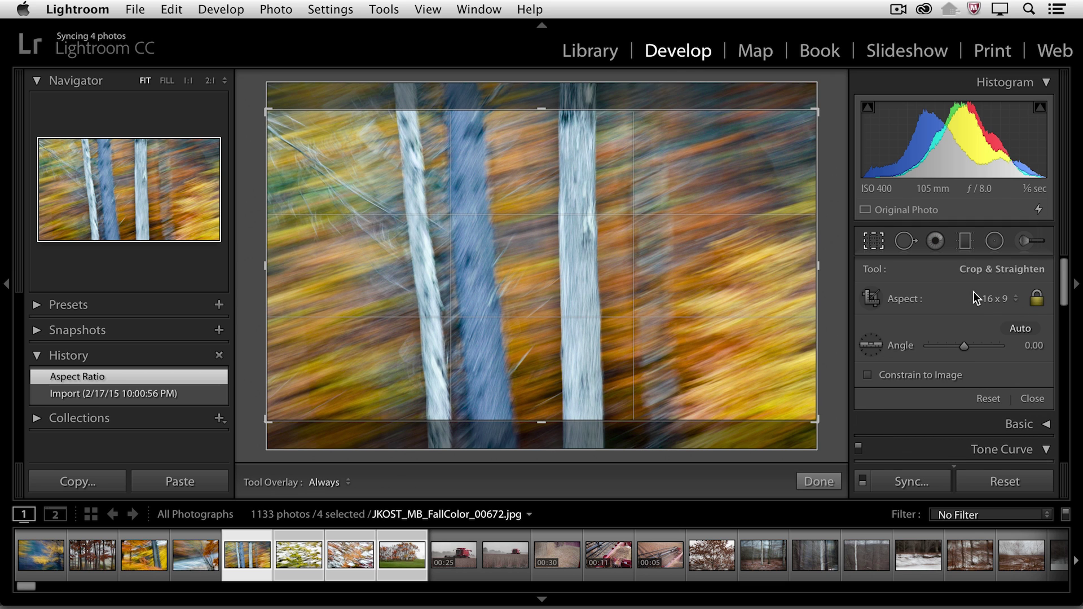
left_click(1013, 299)
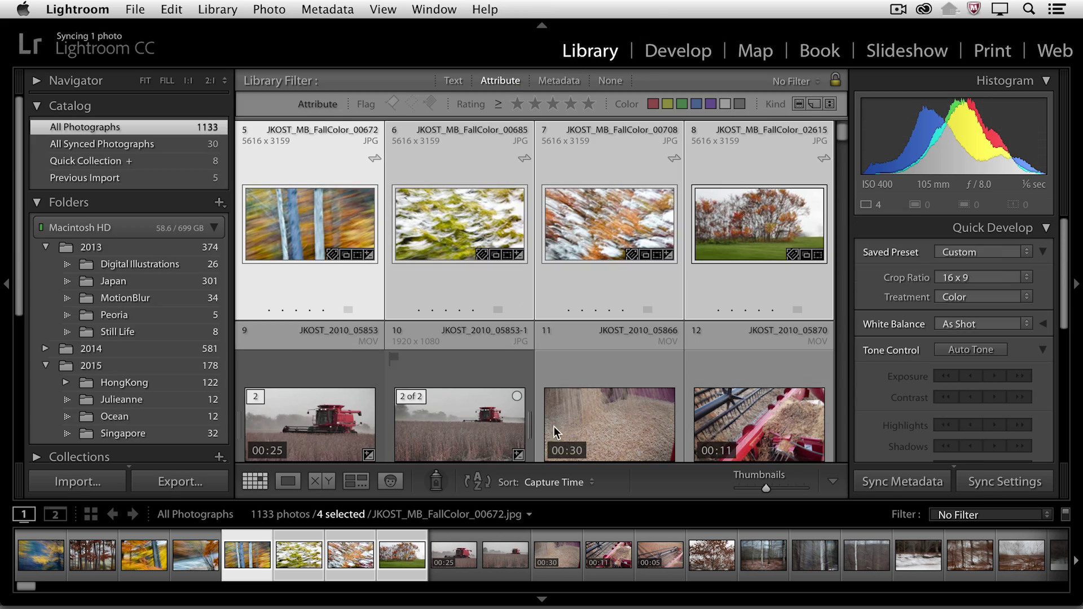
left_click(781, 430)
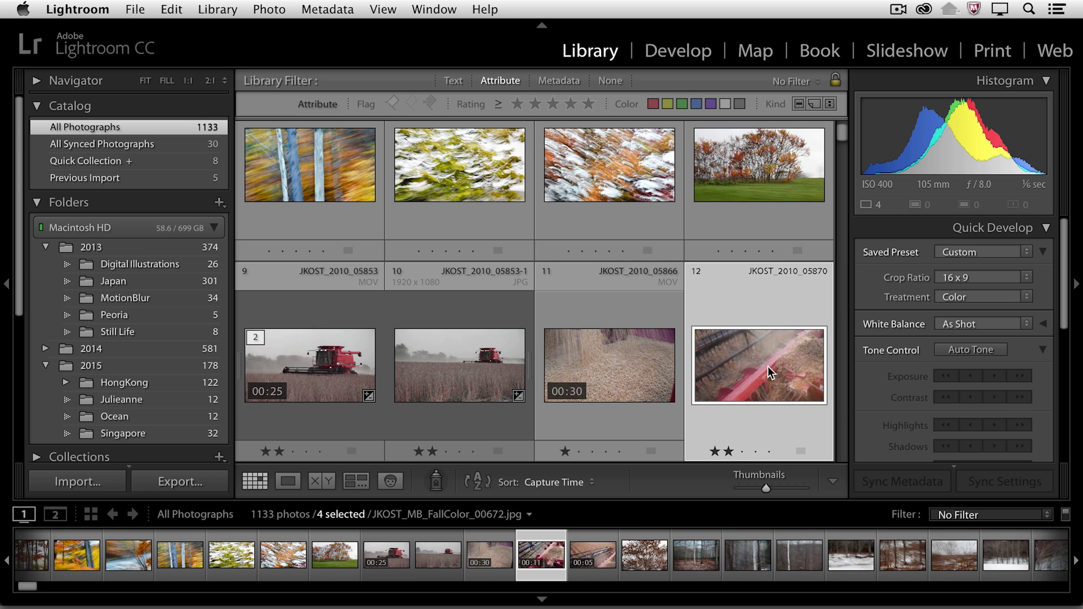
- Create a virtual copy of JKOST_2010_05870.MOV from the Photo menu and view it large
left_click(233, 9)
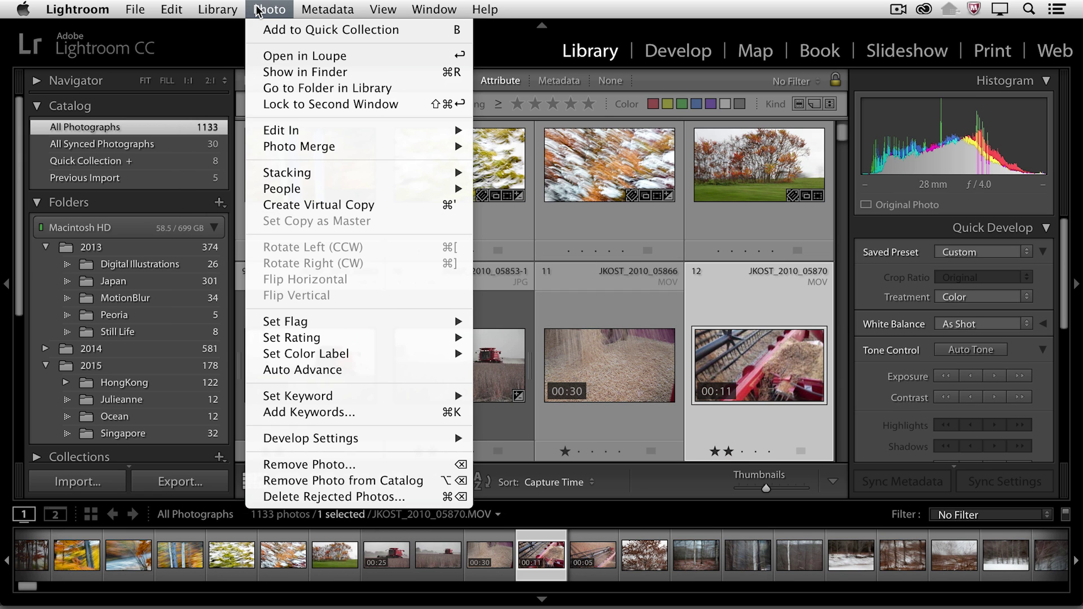
left_click(310, 205)
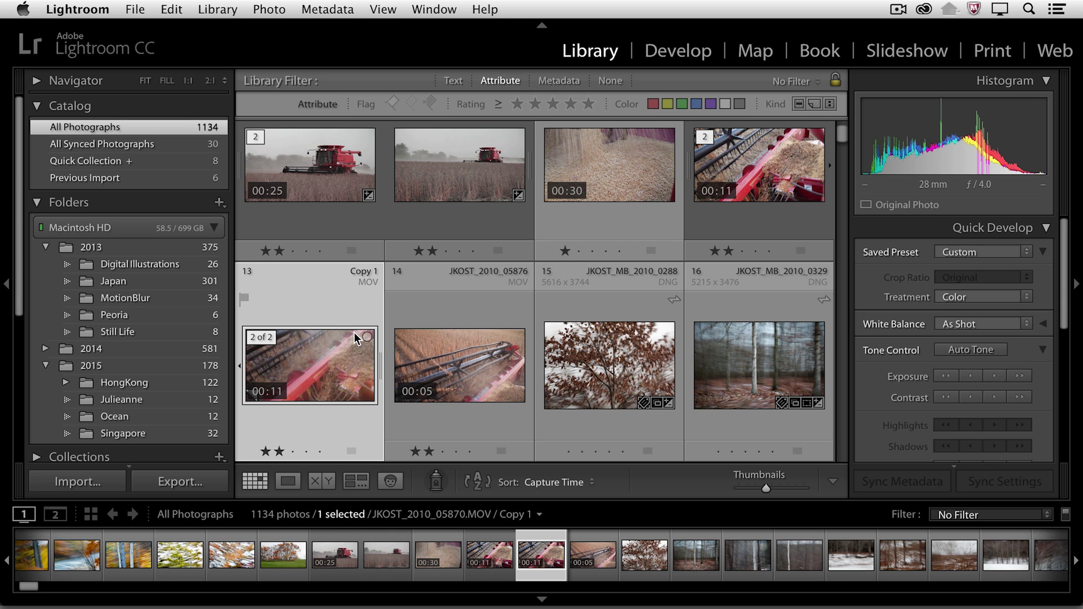
double_click(753, 171)
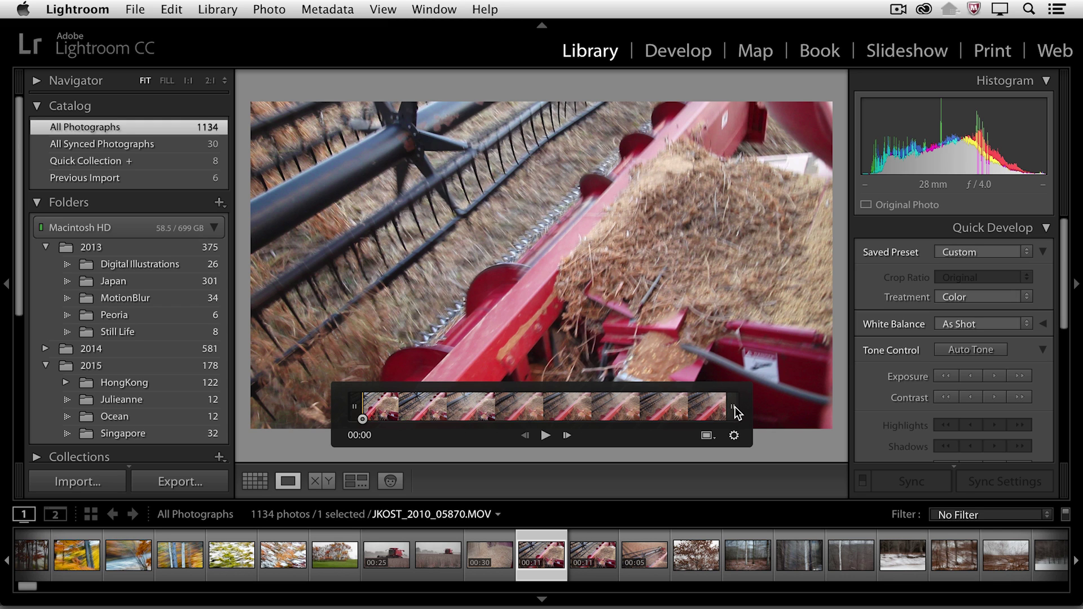
- Trim the original harvester clip to end at 00:03 and Copy 1 to start at 00:08
left_click_drag(644, 411, 483, 410)
left_click_drag(381, 419, 474, 419)
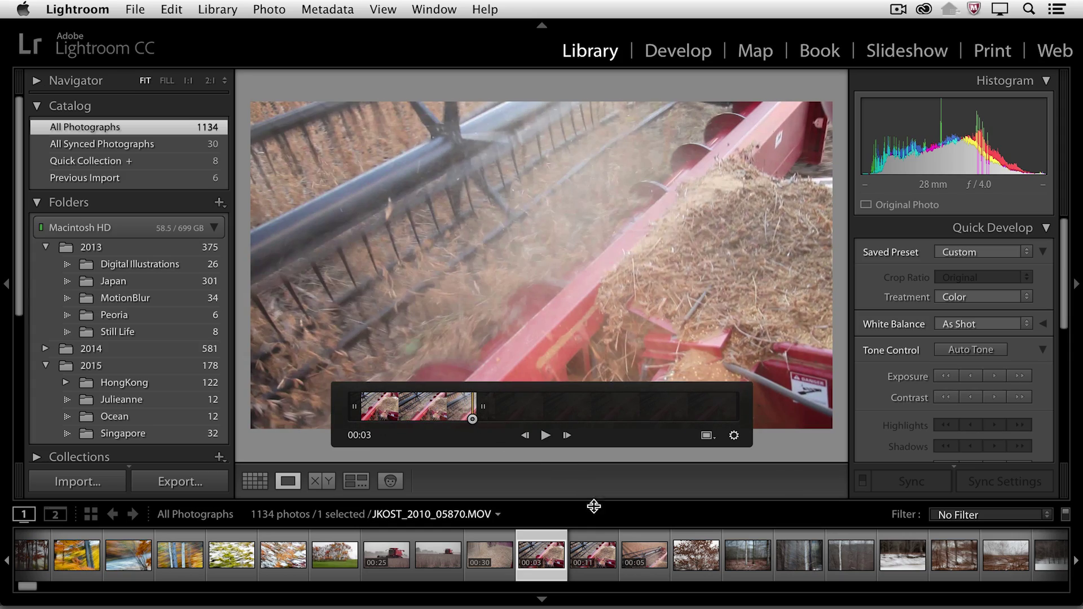
left_click(600, 558)
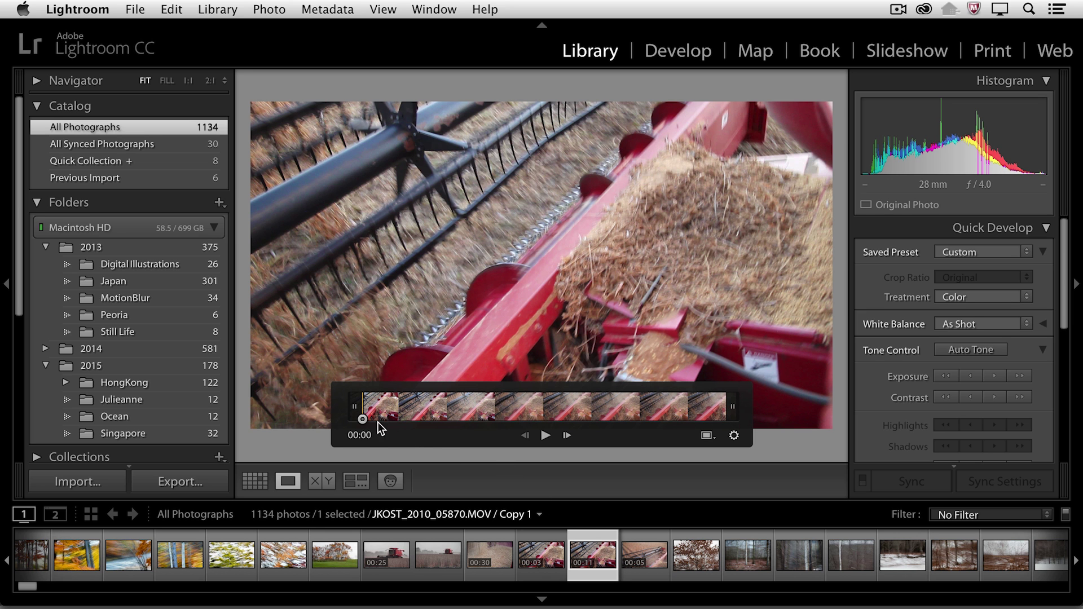
left_click_drag(361, 418, 636, 421)
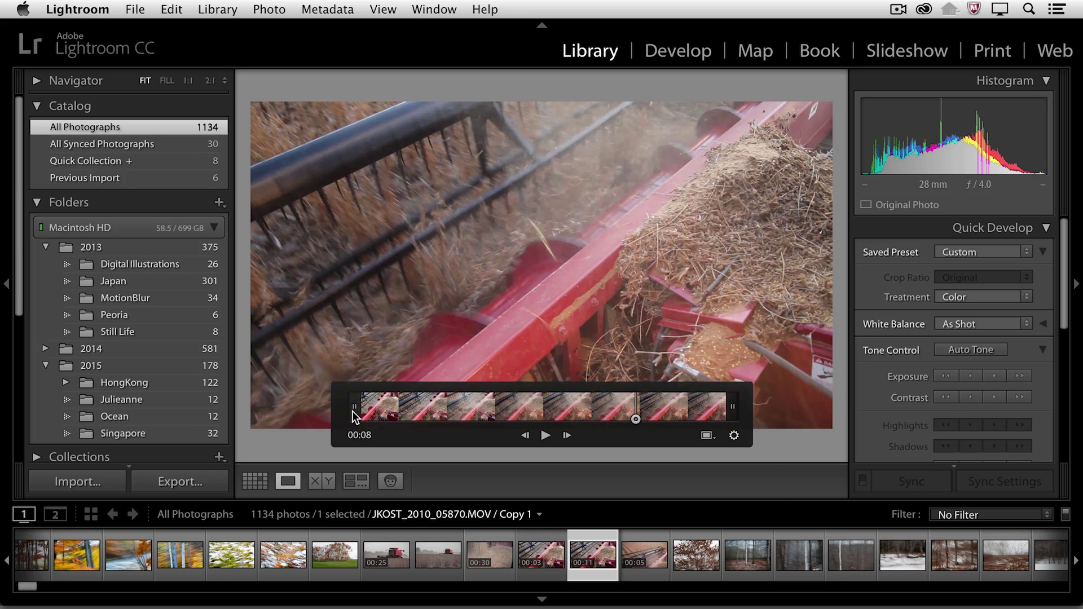
left_click_drag(355, 414, 631, 402)
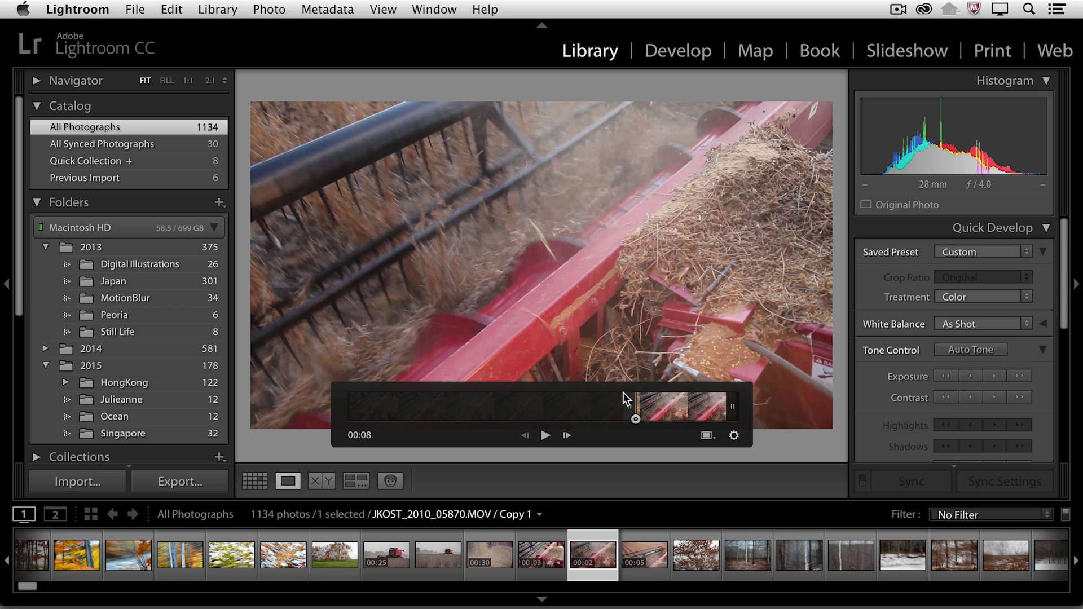